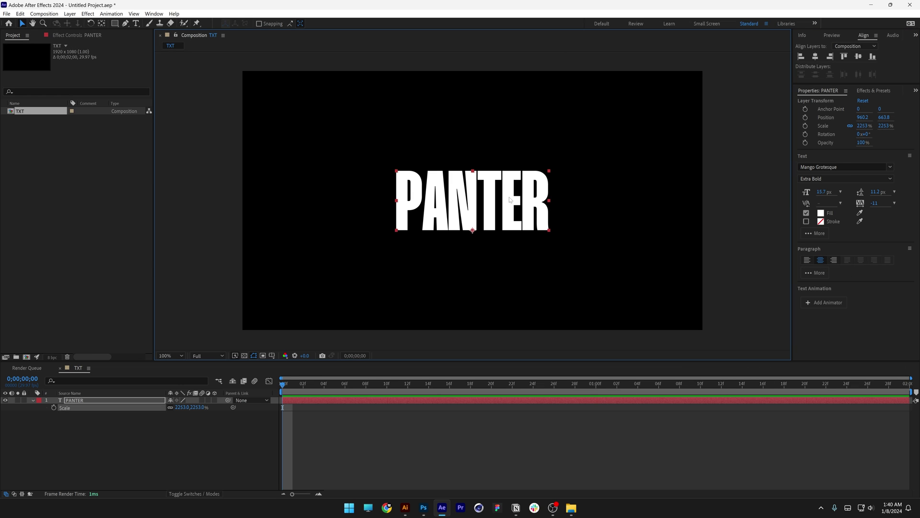
Extend the PANTER text in the composition so that its line reads PANTERVISIONPANTER
double_click(541, 202)
click(541, 202)
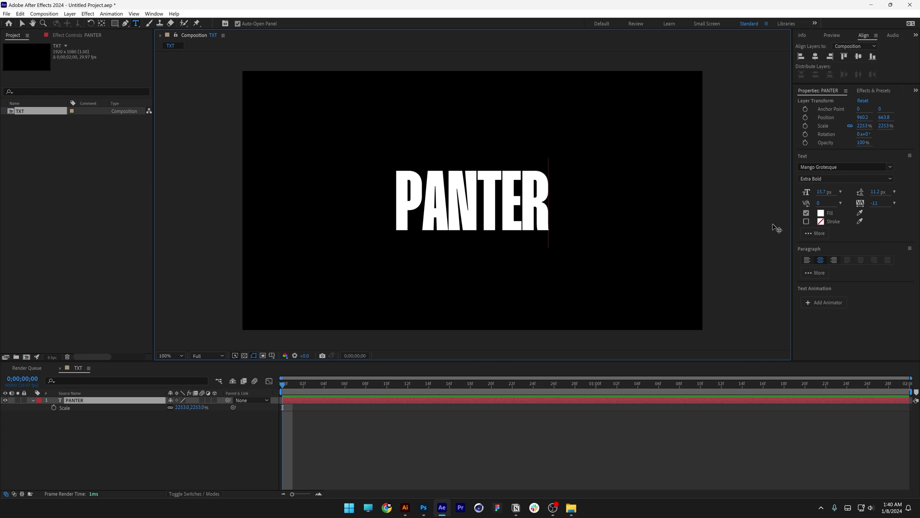
text(VISION)
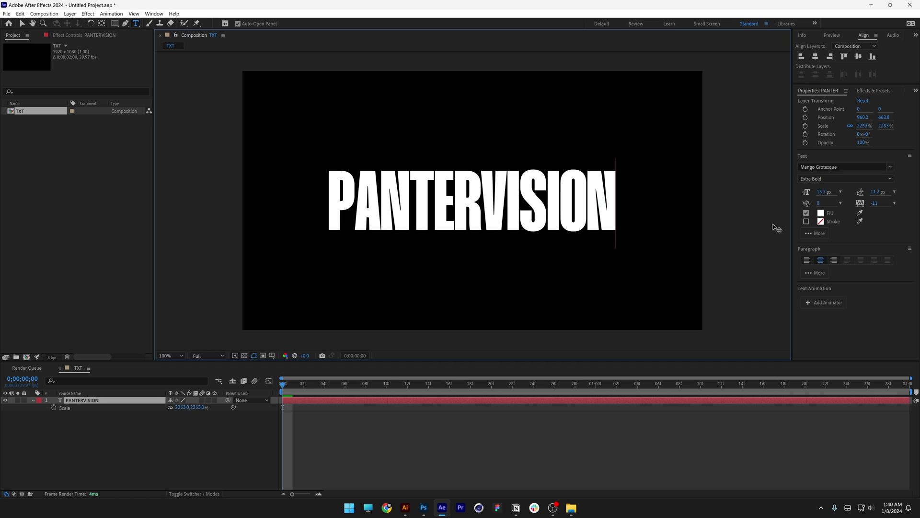
text(PANTER)
Add a second text line reading VISIONPANTERVISION, reusing a copy of VISIONPANTER from the first line
drag(693, 202, 416, 200)
key(ctrl+c)
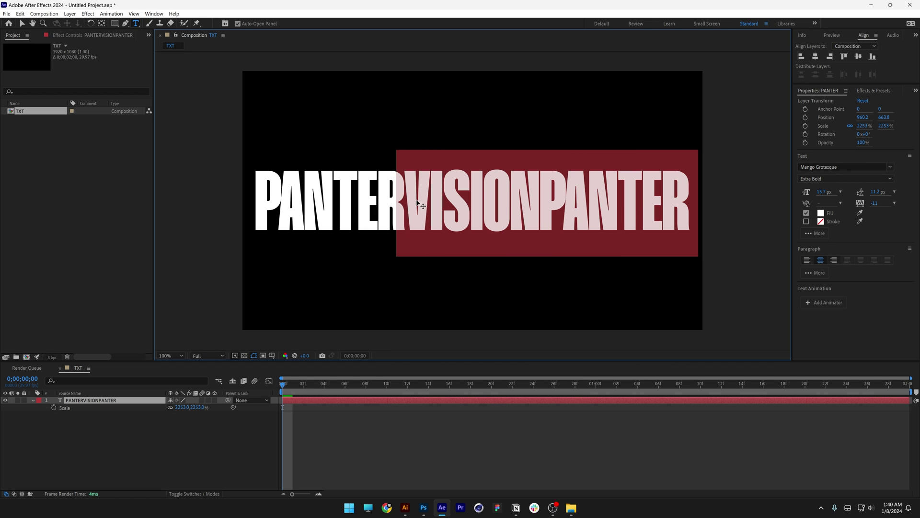
click(688, 197)
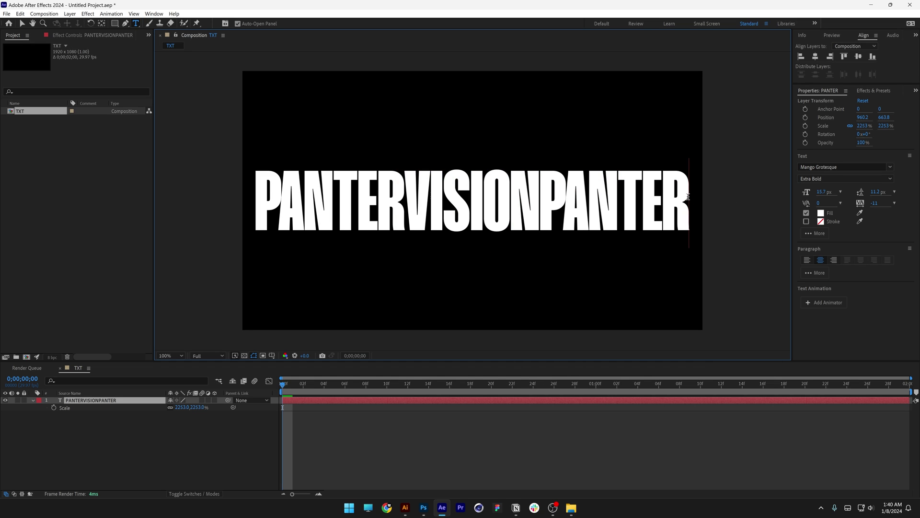
key(Return)
key(ctrl+v)
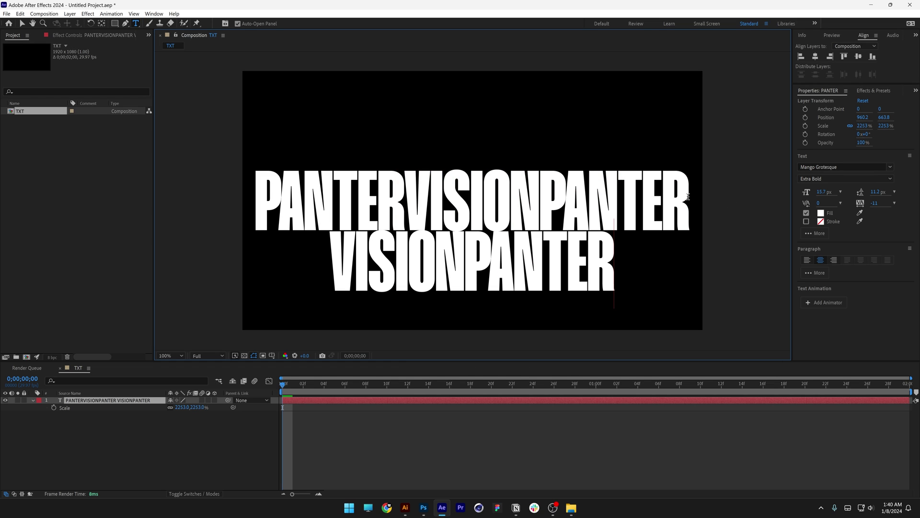
text(VISION)
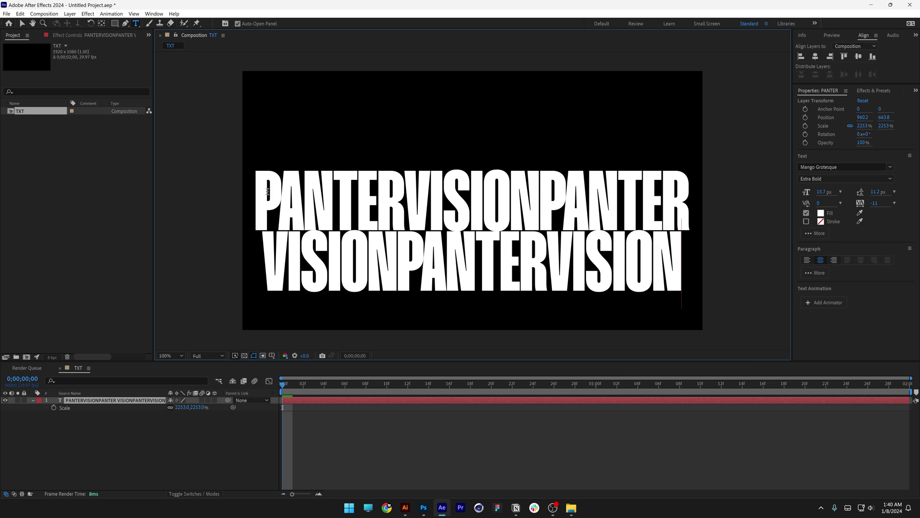
Add a copy of the first line as the third text line and centre the text layer vertically in the composition
drag(266, 190, 703, 208)
key(ctrl+c)
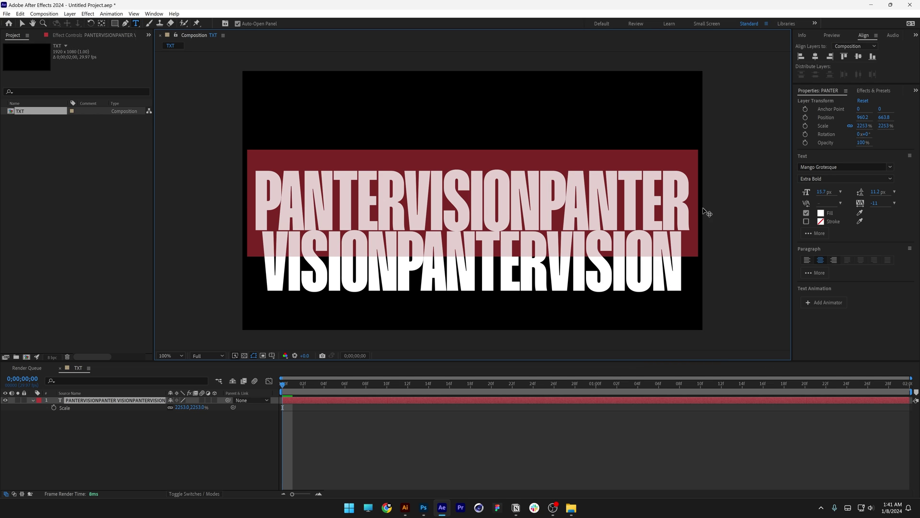
click(683, 258)
key(Return)
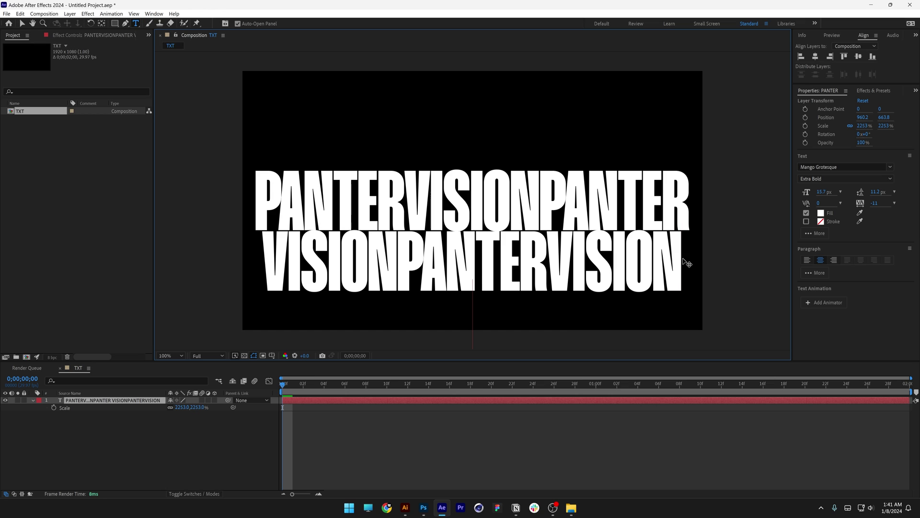
key(ctrl+v)
key(Escape)
click(847, 62)
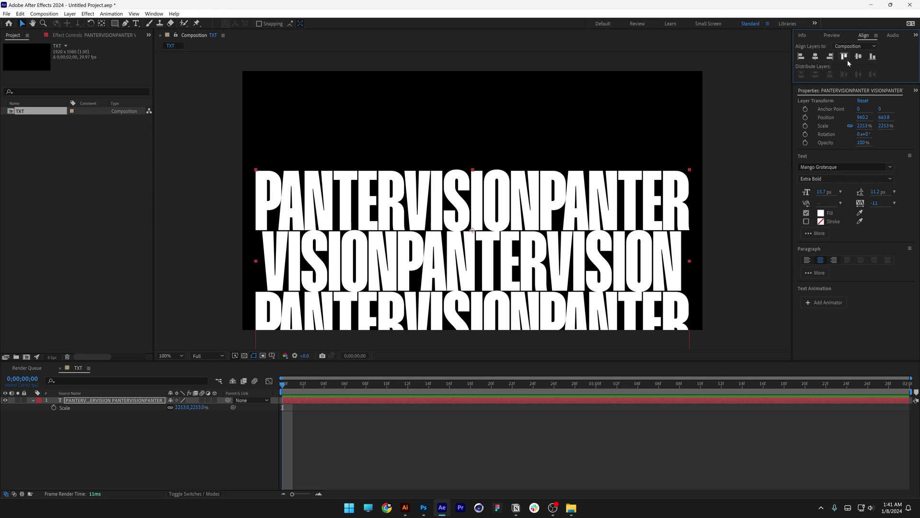
click(859, 57)
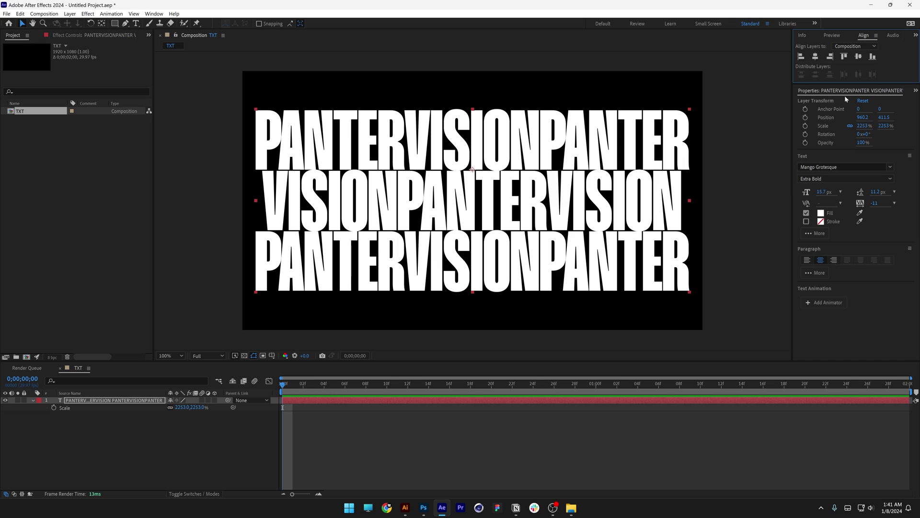
Fill the word VISION in the first text line with a saturated purple
double_click(450, 143)
triple_click(406, 134)
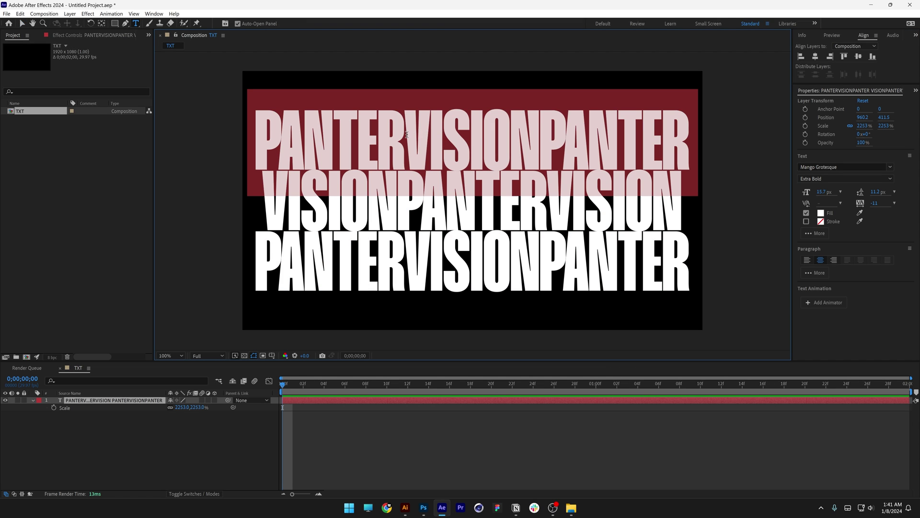
click(406, 134)
drag(396, 134, 546, 136)
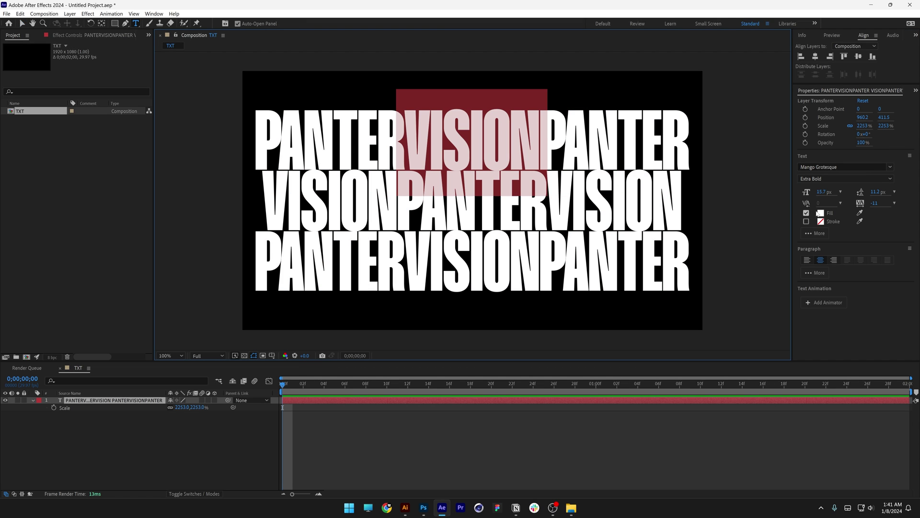
click(820, 213)
click(606, 341)
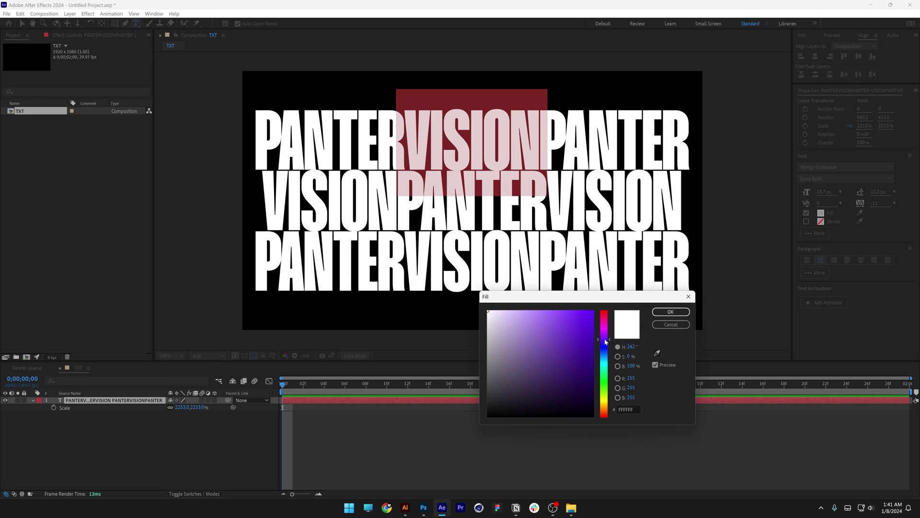
click(583, 322)
click(671, 312)
Recolour the VISION words in the second and third lines by sampling the purple from the first line
click(552, 200)
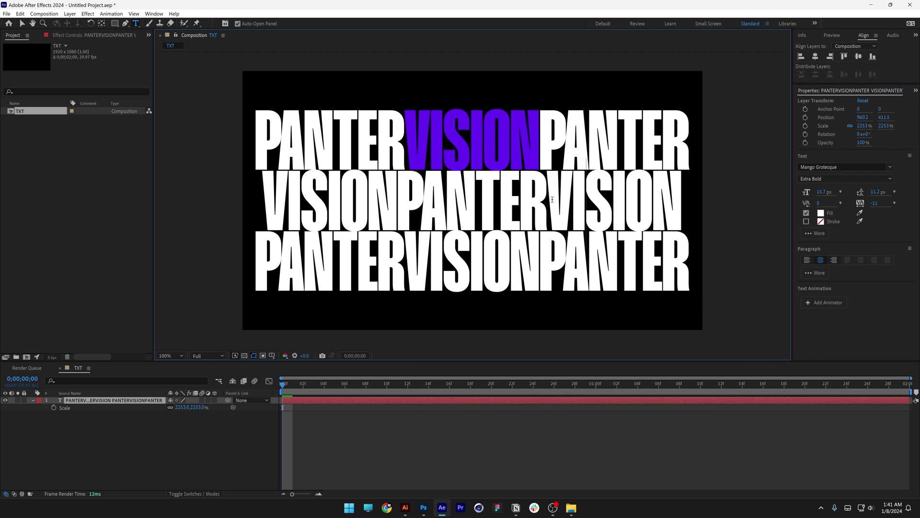
drag(553, 200, 686, 198)
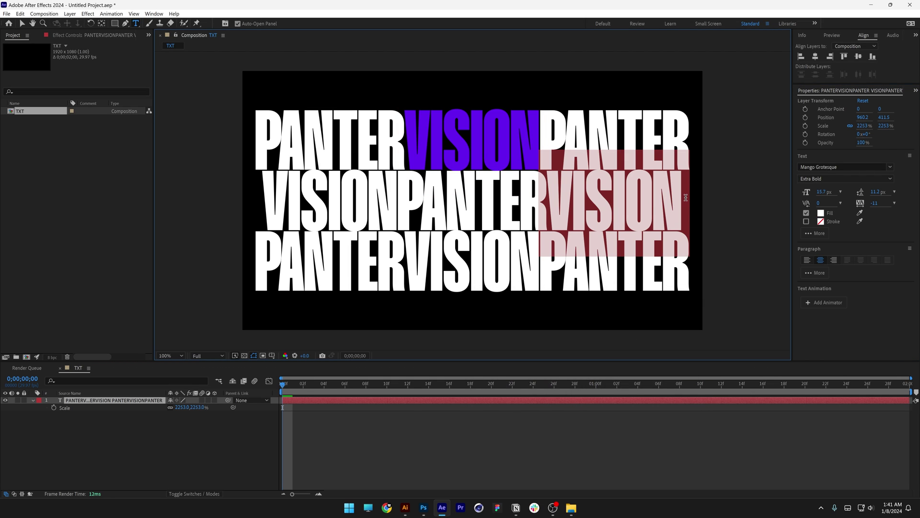
click(860, 212)
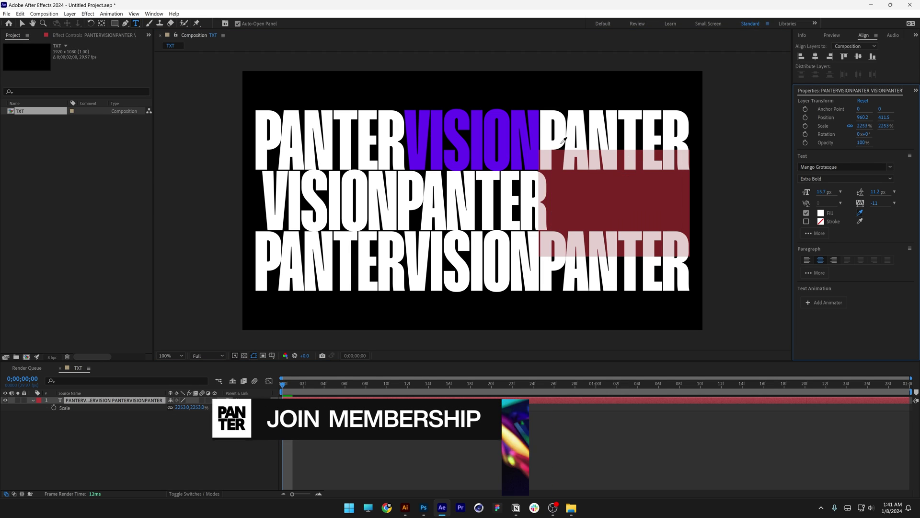
click(529, 125)
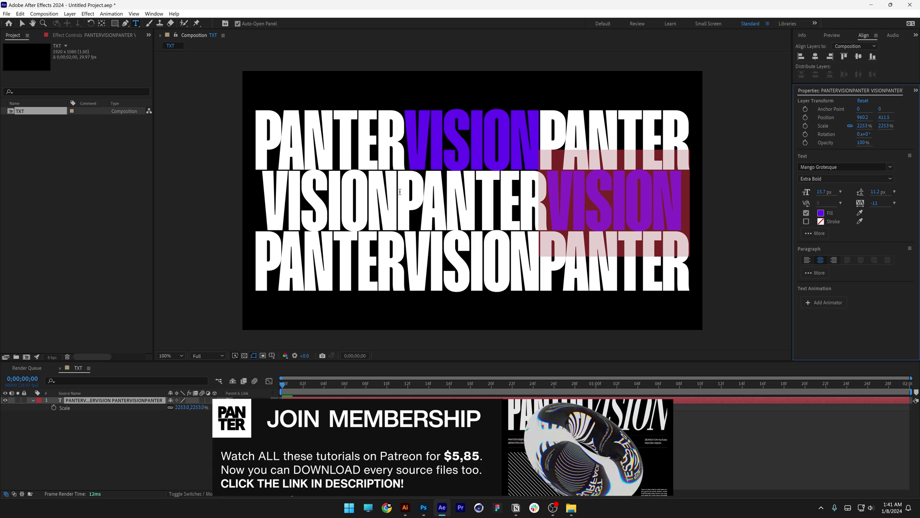
drag(406, 190, 294, 187)
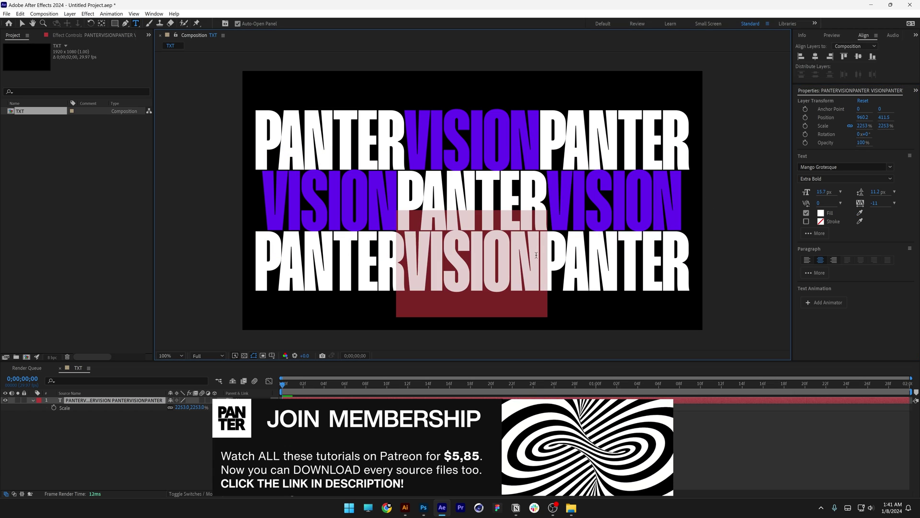
Fill the PANTER words in all three text lines with orange
drag(395, 194, 549, 201)
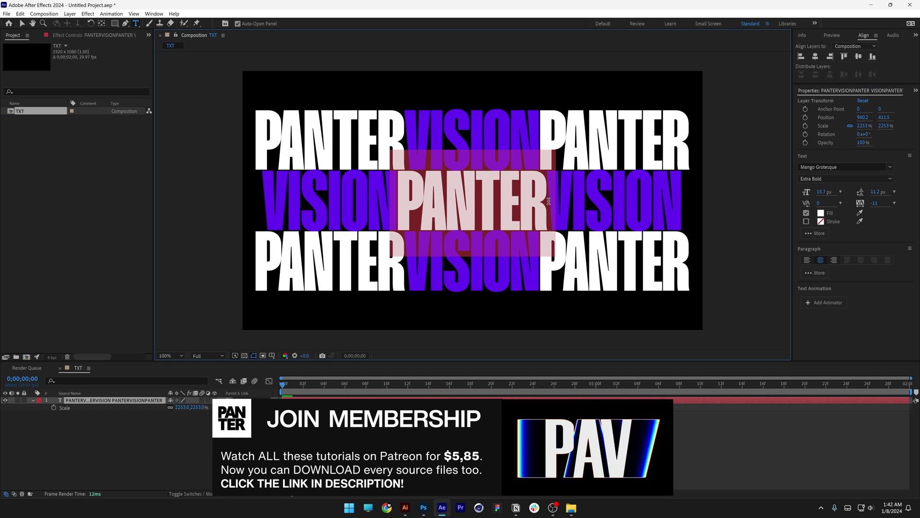
click(821, 213)
click(592, 303)
click(668, 312)
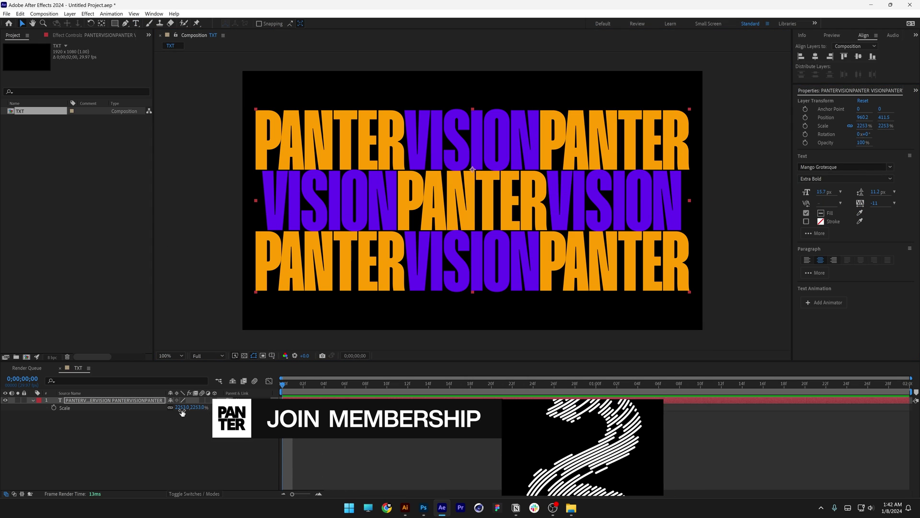
Scale the text layer to 2362% and set the composition height to 810 px
drag(182, 408, 282, 408)
click(44, 13)
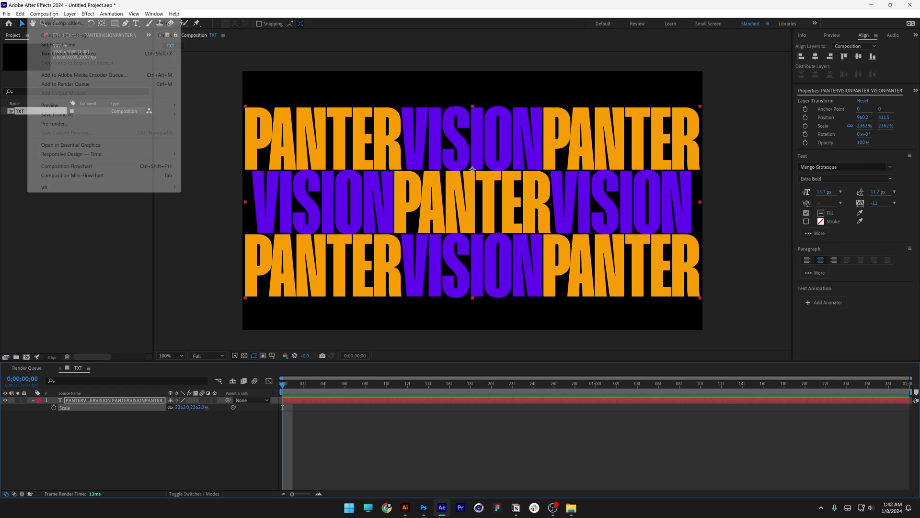
click(80, 36)
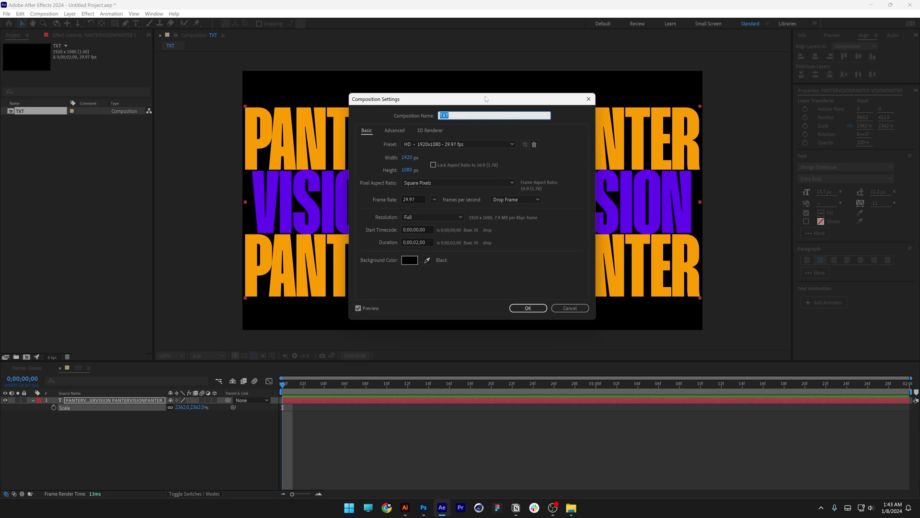
drag(486, 99, 767, 132)
mouse_move(692, 207)
mouse_down()
mouse_move(674, 206)
mouse_move(688, 205)
mouse_up()
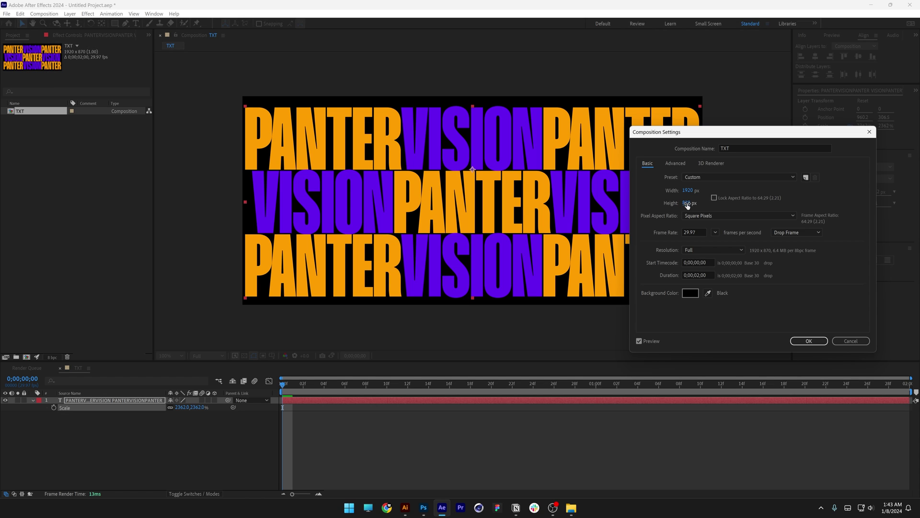
click(688, 205)
text(810)
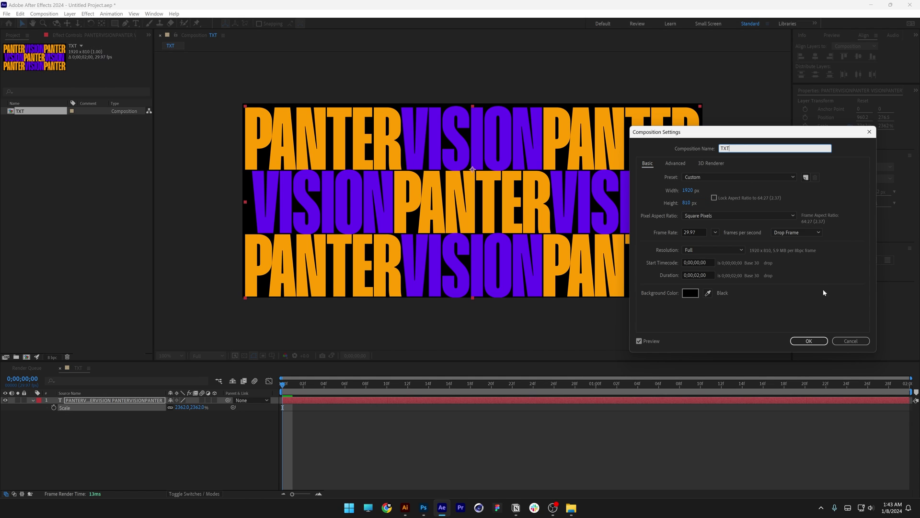
click(811, 341)
Rename the text layer as TXT
right_click(138, 400)
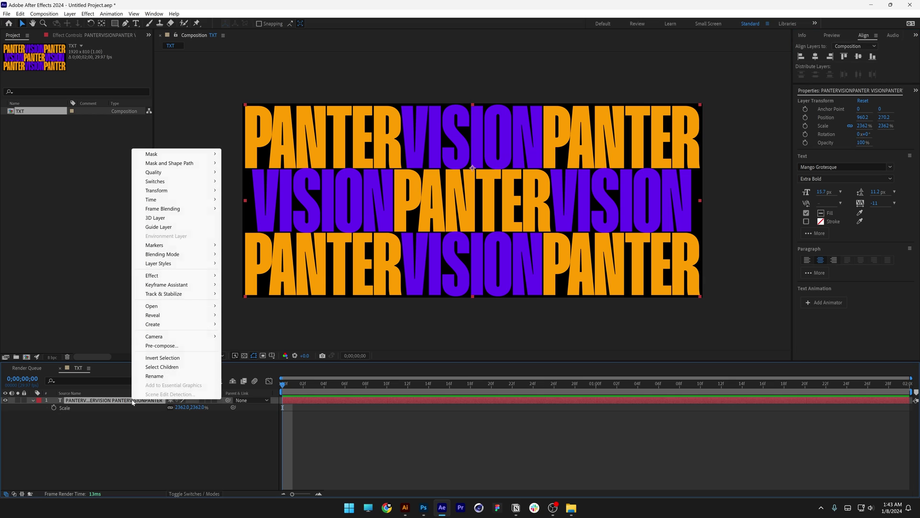
click(167, 373)
text(TXT)
key(Return)
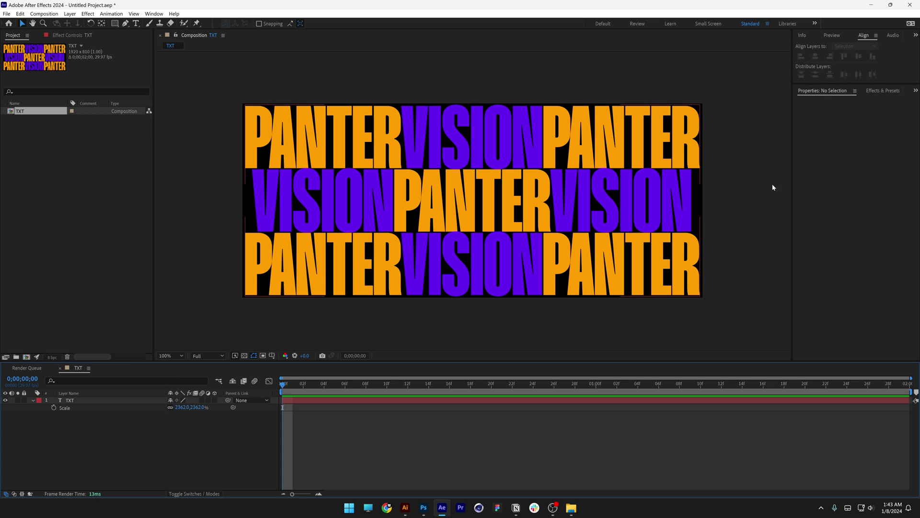
Search the effects for warp and apply Mesh Warp to the TXT layer
key(ctrl+5)
click(847, 103)
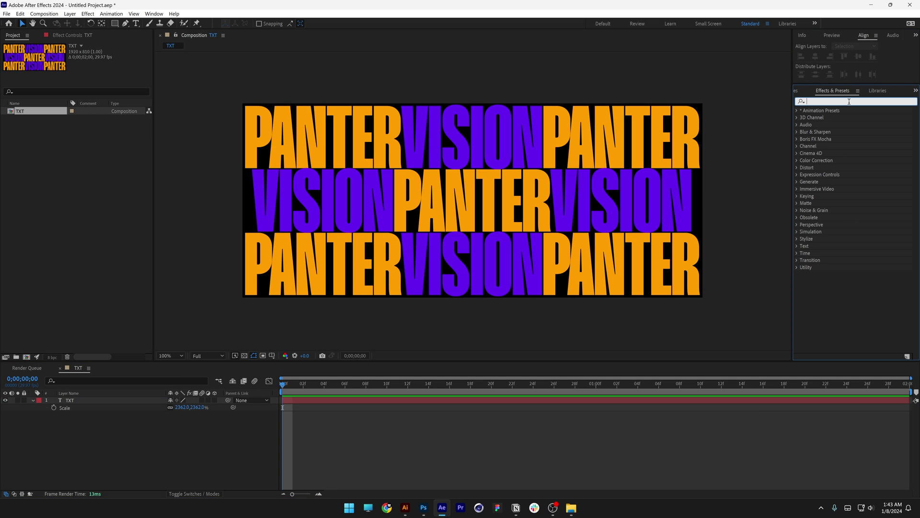
text(warp)
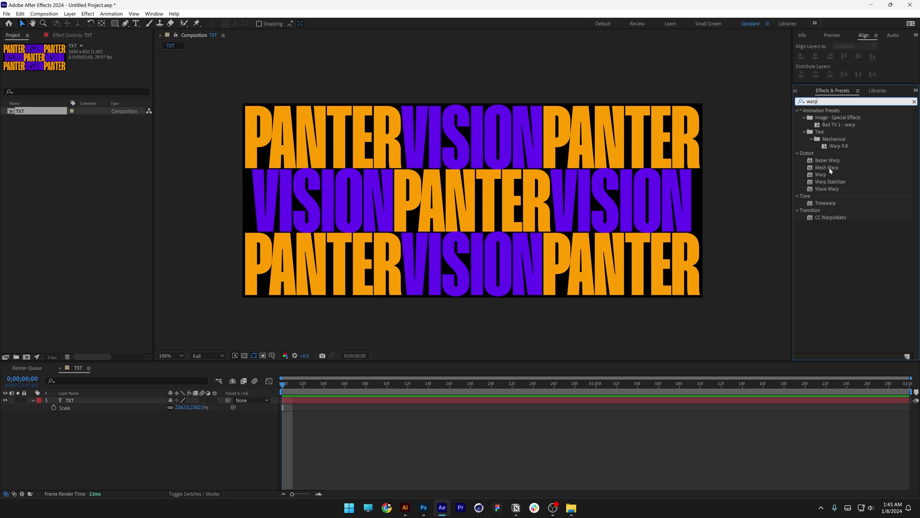
drag(829, 168, 517, 164)
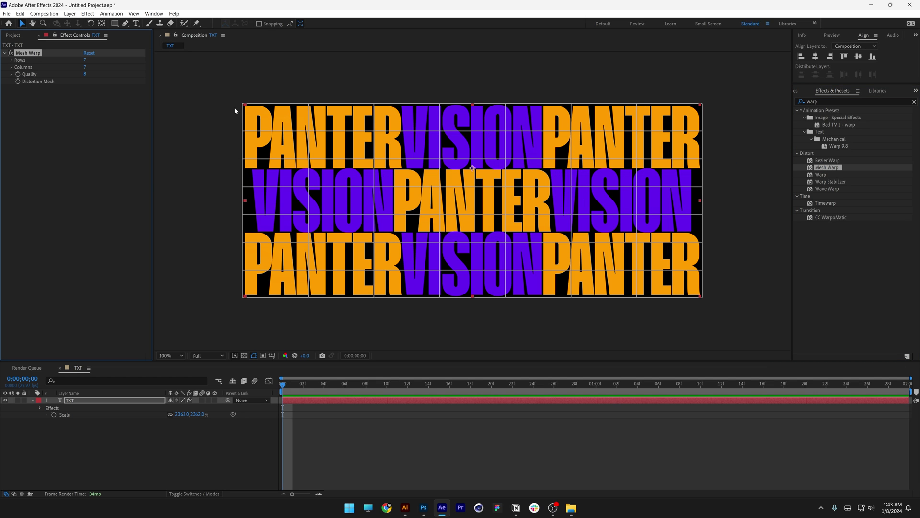
Set the Mesh Warp grid to 3 rows and 3 columns
click(86, 63)
text(3)
key(Tab)
text(3)
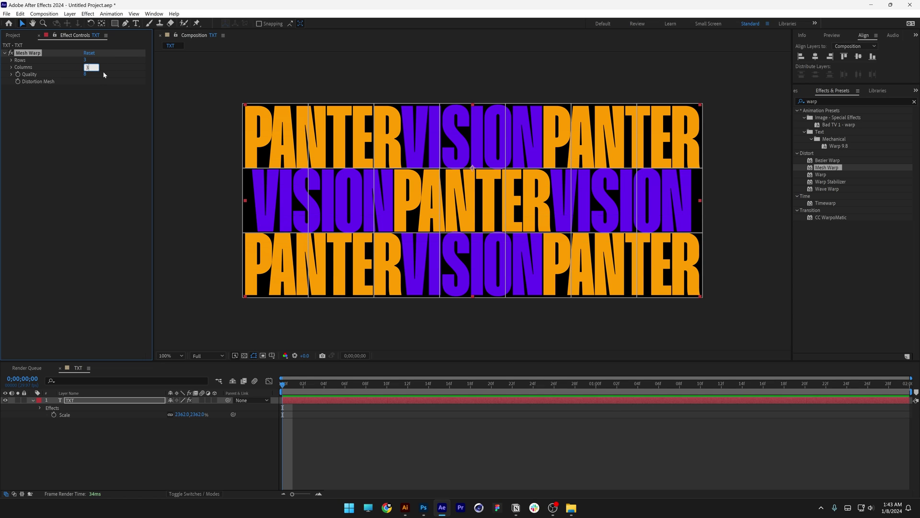
Enable keyframing for the Mesh Warp's Distortion Mesh at the first frame and move the current time to 0;00;00;15
click(34, 54)
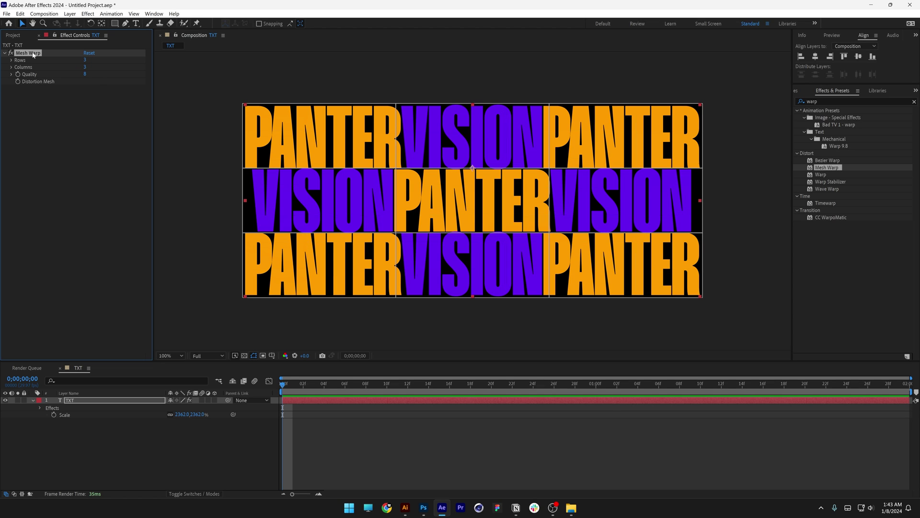
click(19, 82)
drag(293, 385, 441, 398)
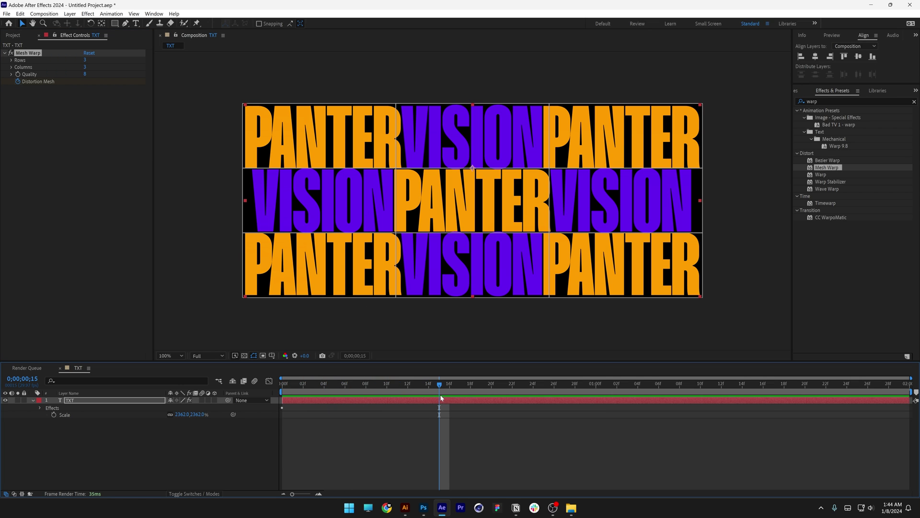
Move the upper horizontal mesh line up at 0;00;00;15 so the first text row is squashed to about half its height
scroll(264, 146, up, 2)
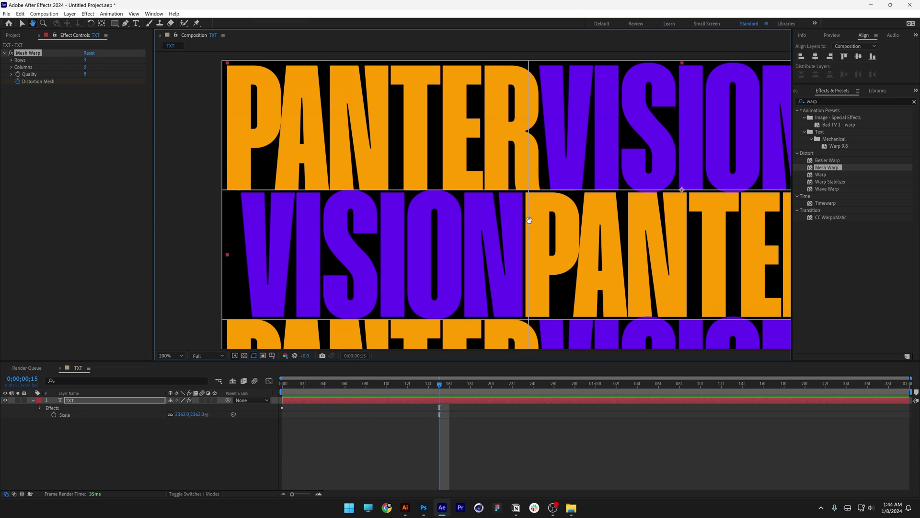
click(223, 191)
key(comma)
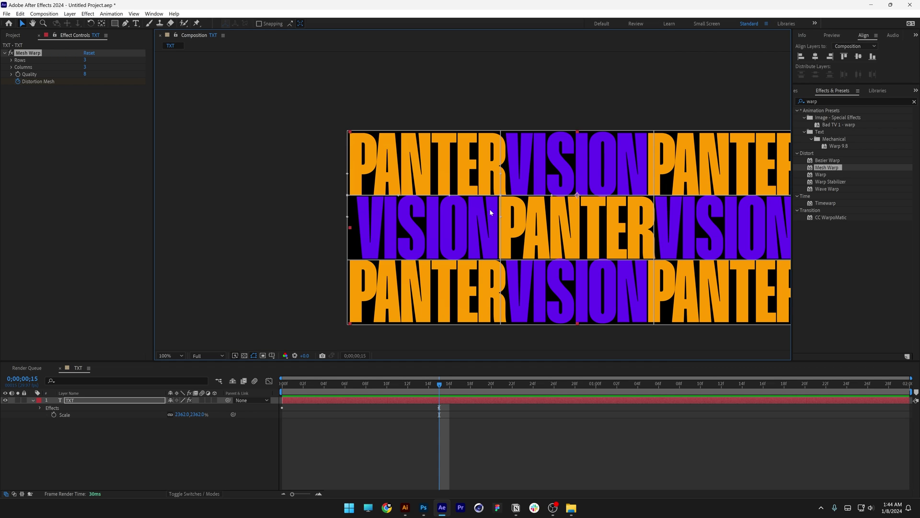
drag(656, 197, 535, 178)
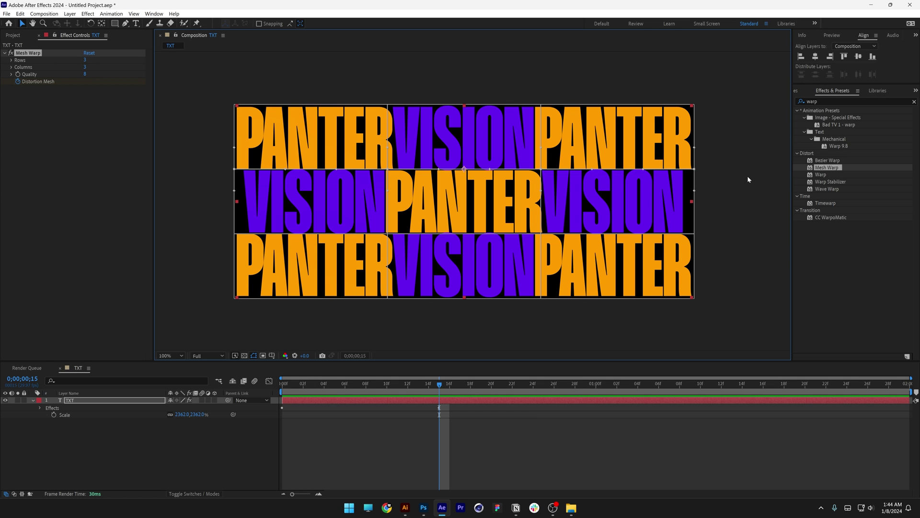
key(shift+Up)
key(shift+Up)
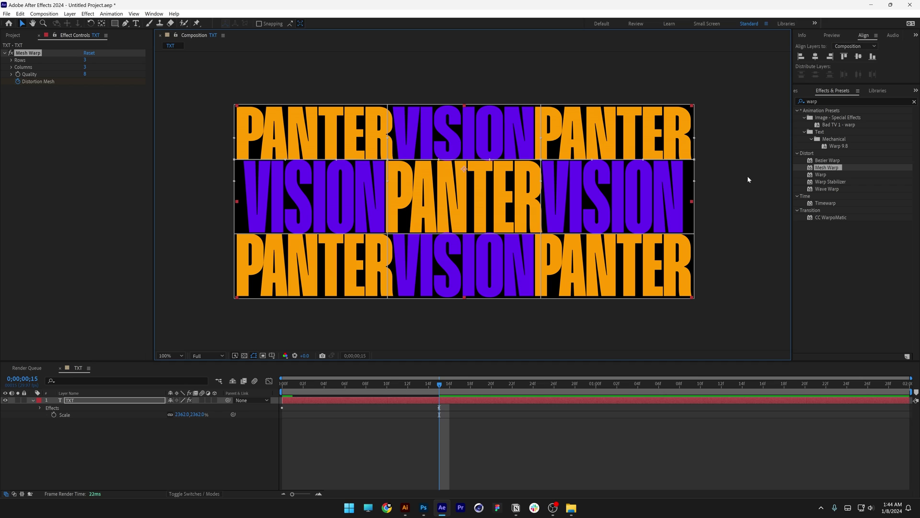
key(shift+Up)
key(shift+Up)
key(shift+Up)
key(shift+Up)
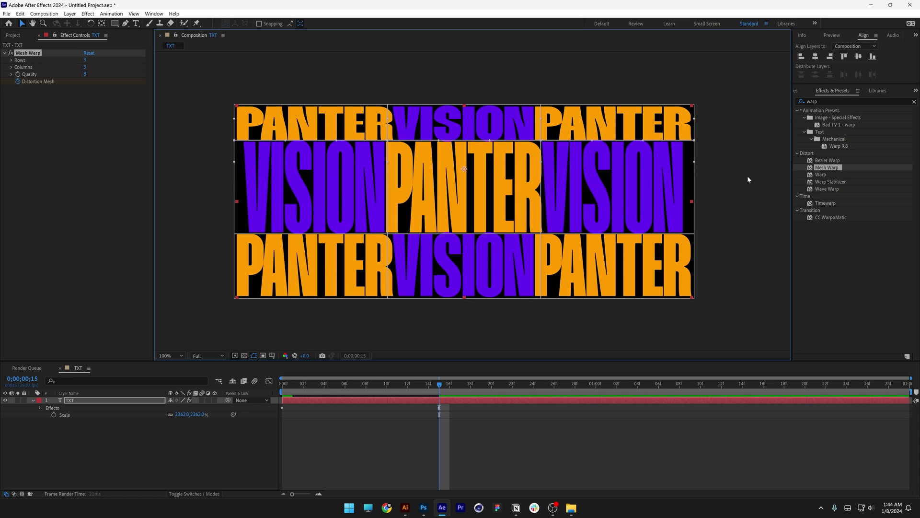
key(shift+Up)
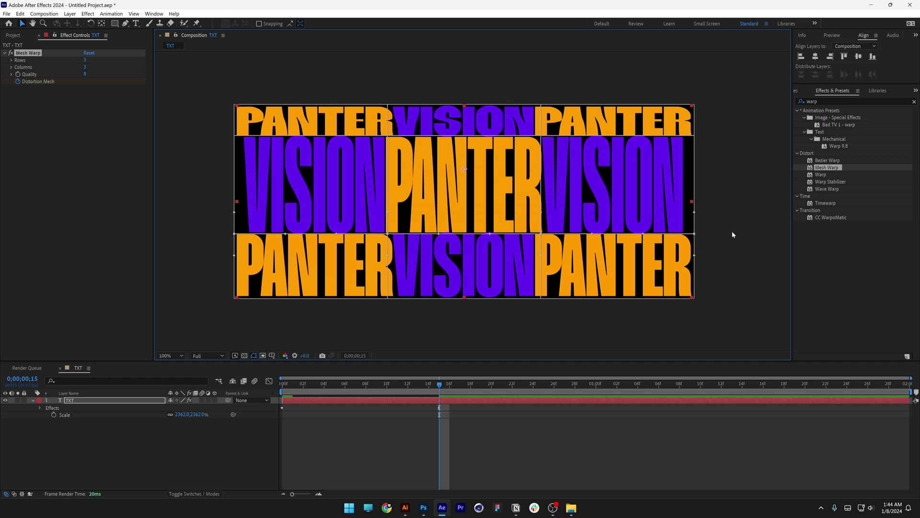
Move the lower horizontal mesh line down so the third text row is squashed to match the first
key(shift+Down)
key(shift+Down)
key(shift+Down)
key(shift+Down)
key(shift+Down)
key(shift+Down)
key(shift+Down)
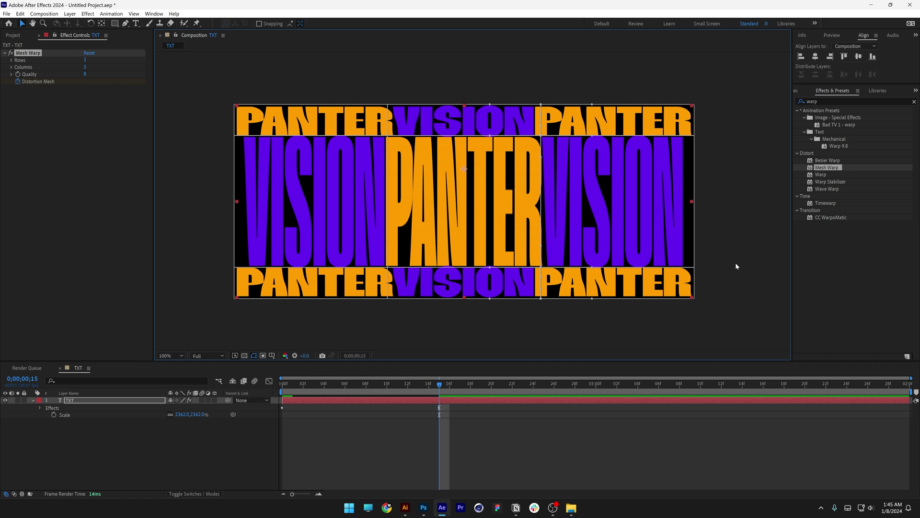
Move the right vertical mesh line outward to widen the central PANTER and compress the right column
key(shift+Right)
key(shift+Right)
key(shift+Right)
key(shift+Right)
key(shift+Right)
key(shift+Right)
key(shift+Right)
key(shift+Right)
key(shift+Right)
key(shift+Right)
key(shift+Right)
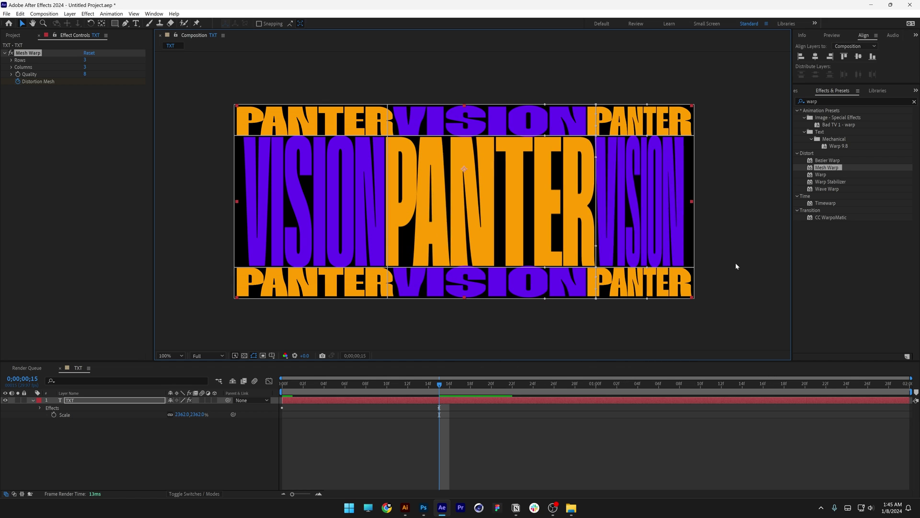
key(shift+Right)
key(shift+Right)
key(shift+Right)
key(shift+Right)
key(shift+Right)
key(shift+Right)
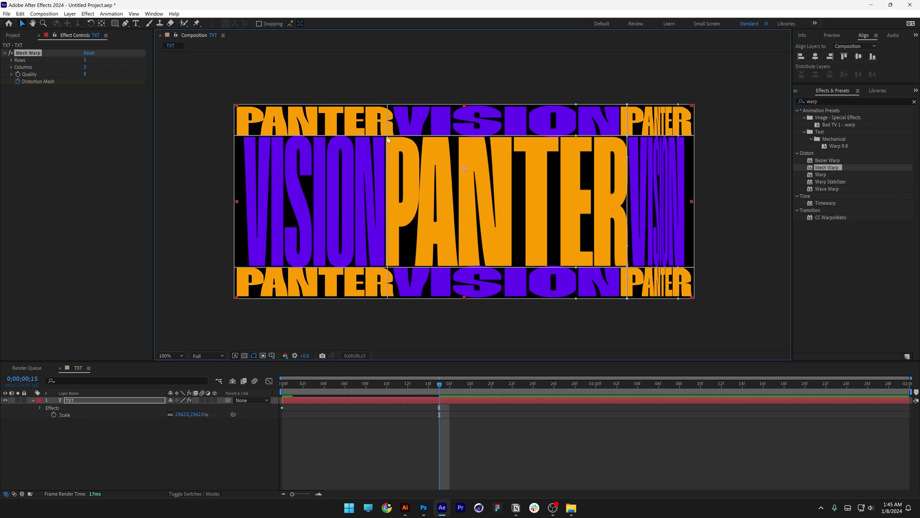
Move the left vertical mesh line outward to mirror the compressed right column, and scrub through the distortion animation
drag(389, 139, 303, 139)
drag(440, 388, 263, 385)
key(k)
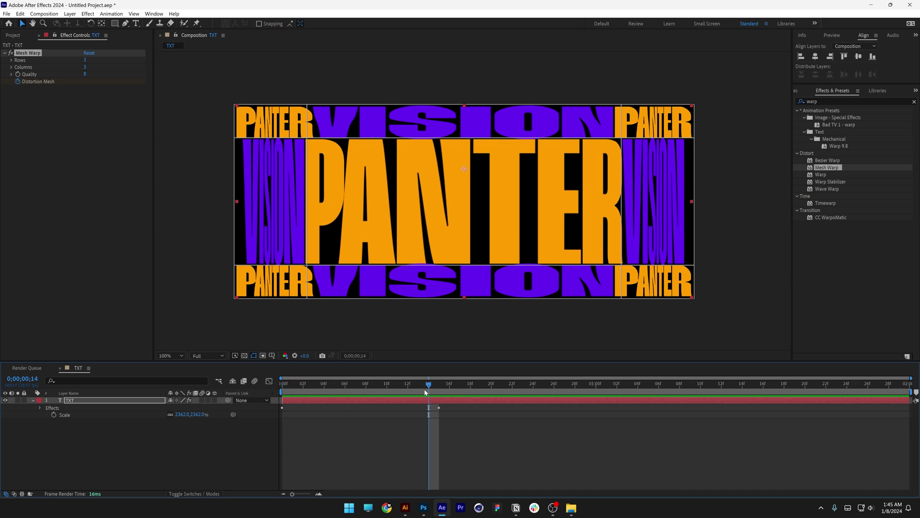
Reveal the TXT layer's keyframed properties and add a Distortion Mesh keyframe at 0;00;01;00 to hold the stretched shape
click(102, 402)
key(u)
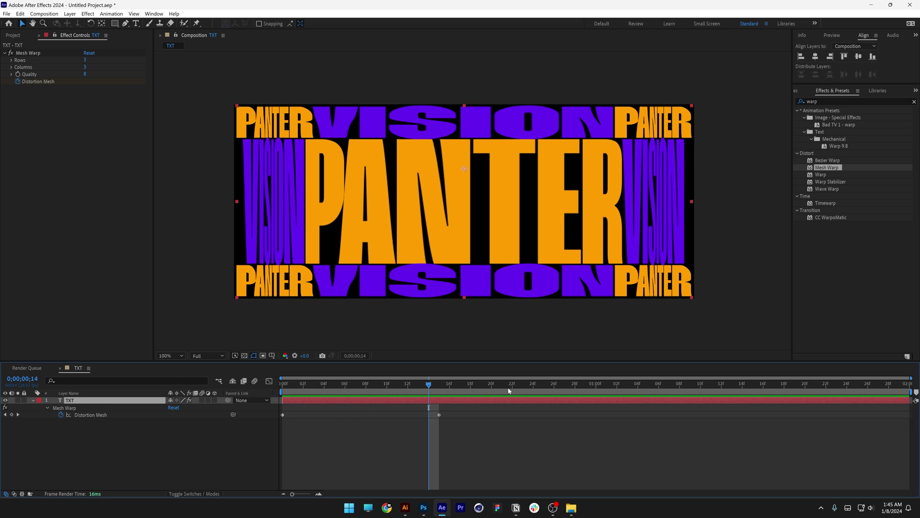
drag(509, 389, 596, 389)
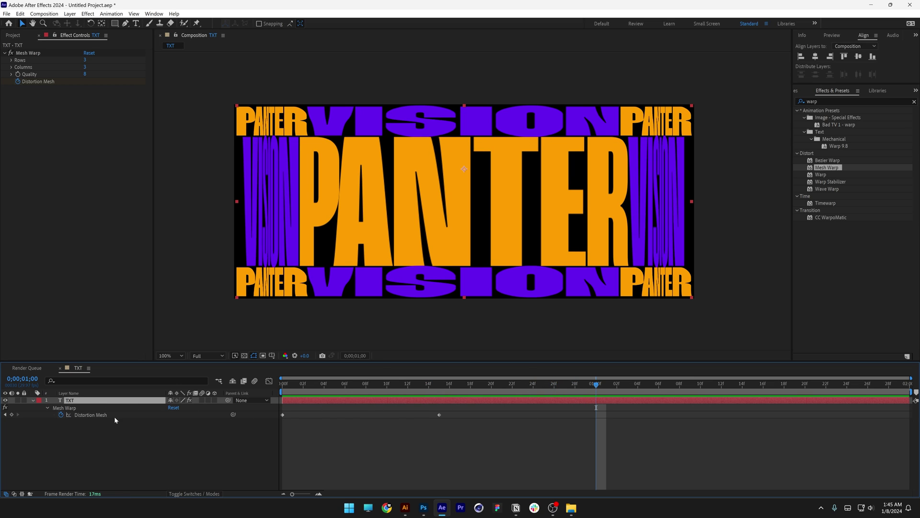
click(12, 415)
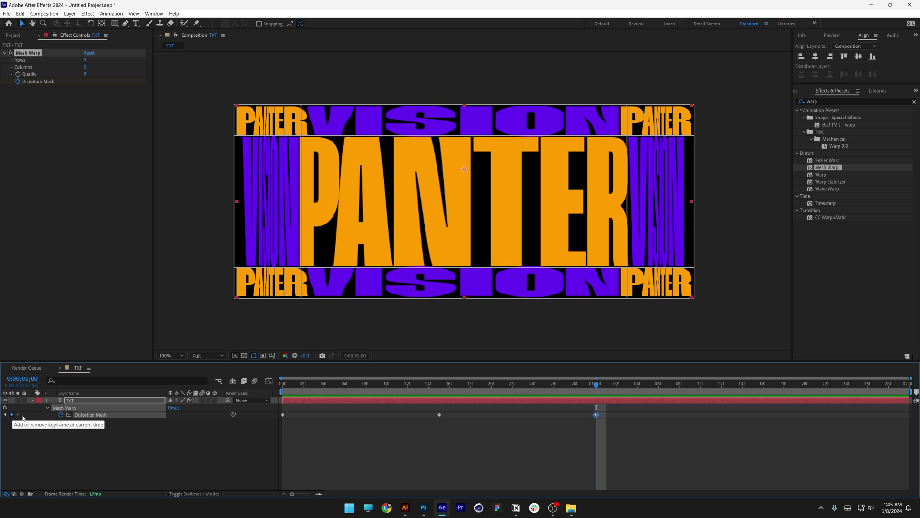
Copy the first Distortion Mesh keyframe to 0;00;01;15 and preview the animation from the start
drag(492, 386, 751, 396)
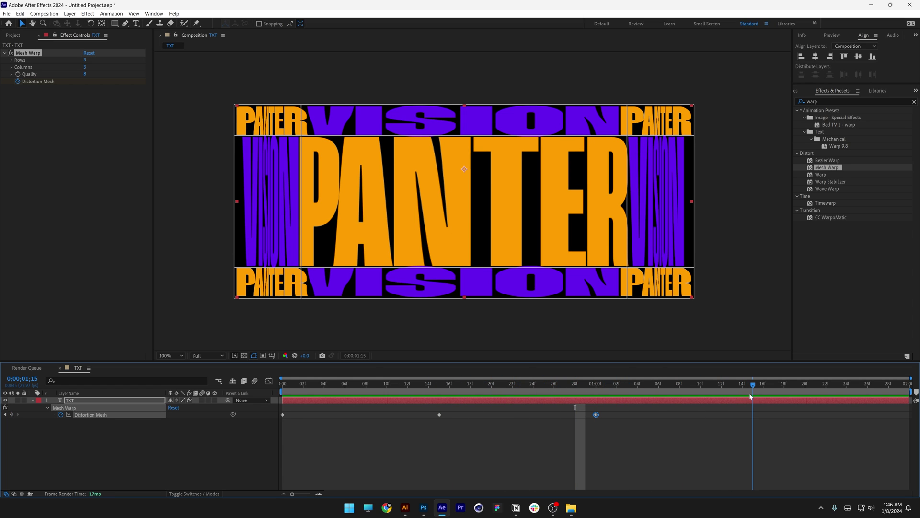
click(283, 415)
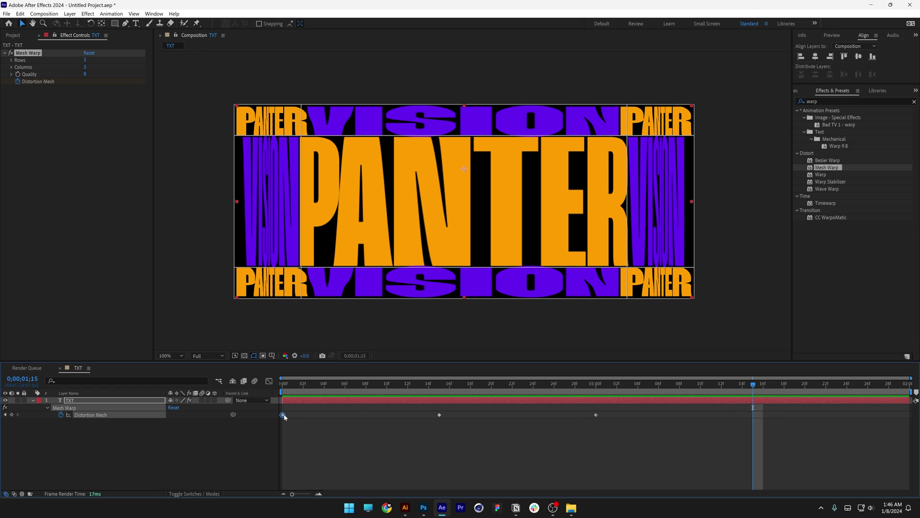
key(ctrl+c)
key(ctrl+v)
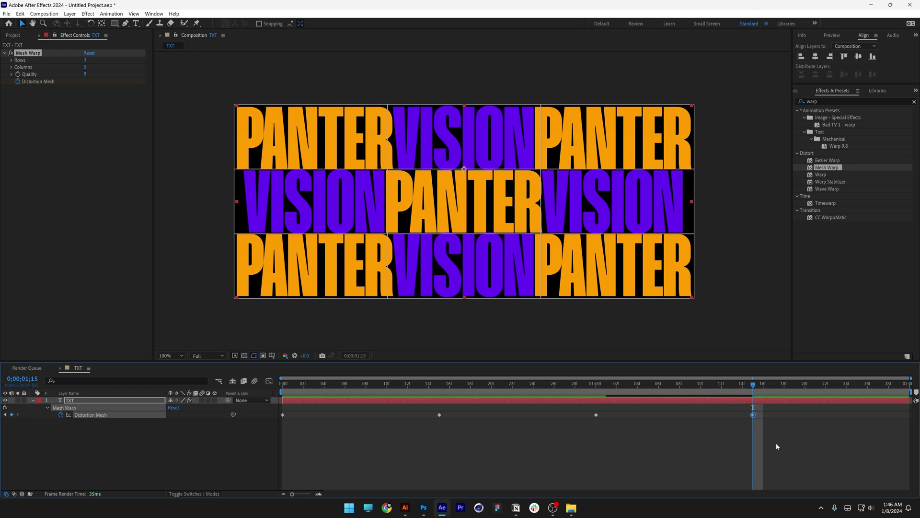
key(Home)
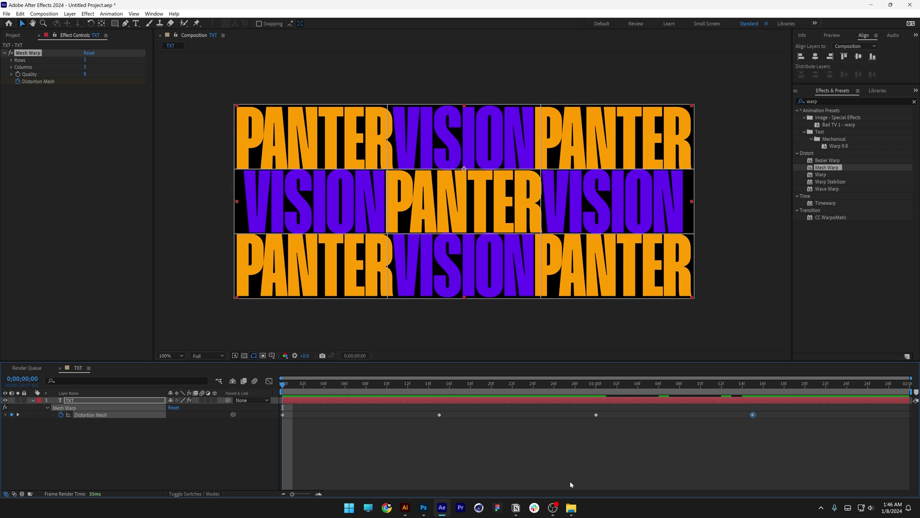
key(space)
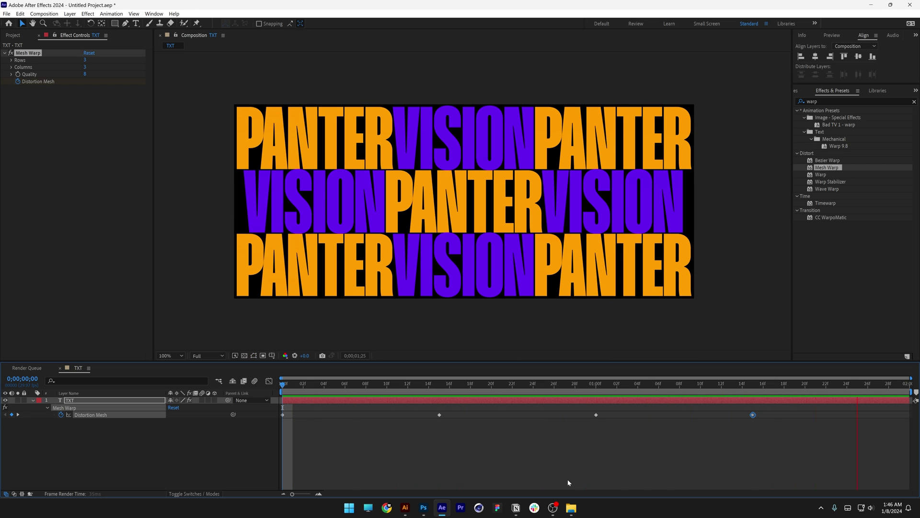
Apply Easy Ease to all four Distortion Mesh keyframes and preview the animation from the start
drag(794, 453, 262, 401)
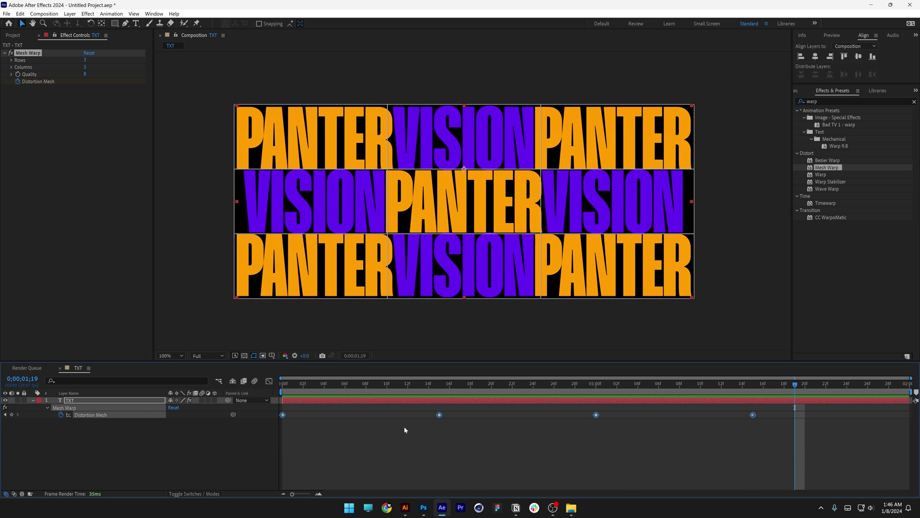
right_click(440, 416)
mouse_move(479, 410)
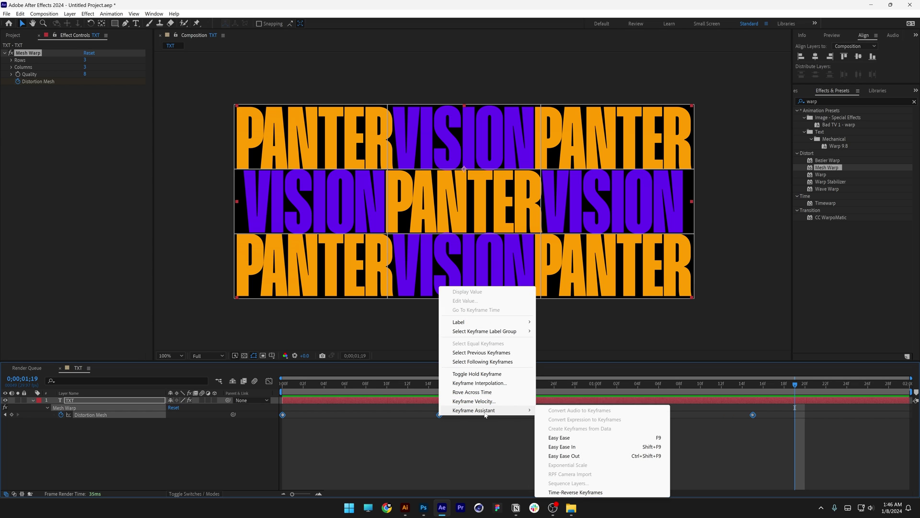
click(588, 439)
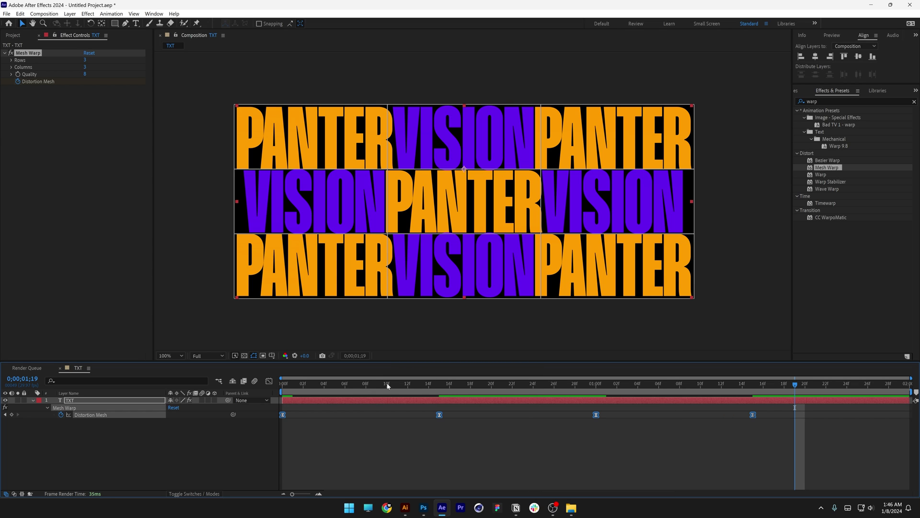
key(Home)
key(space)
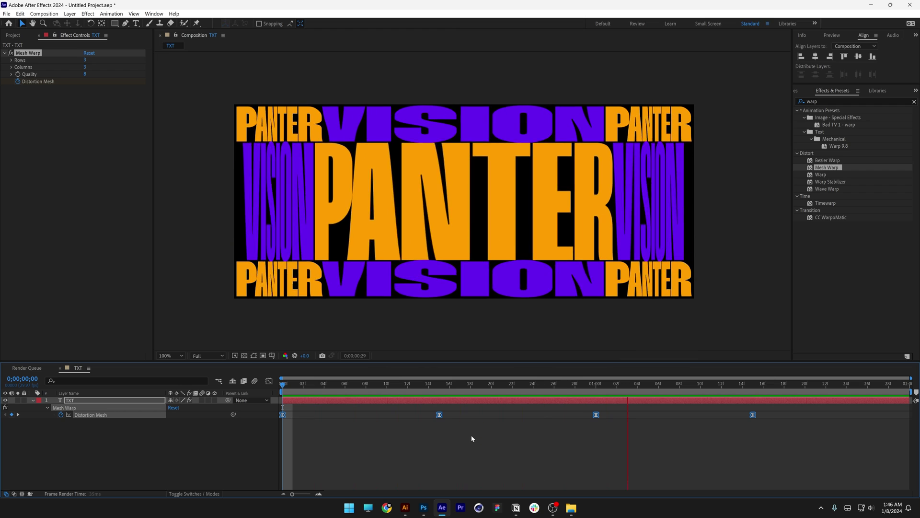
key(space)
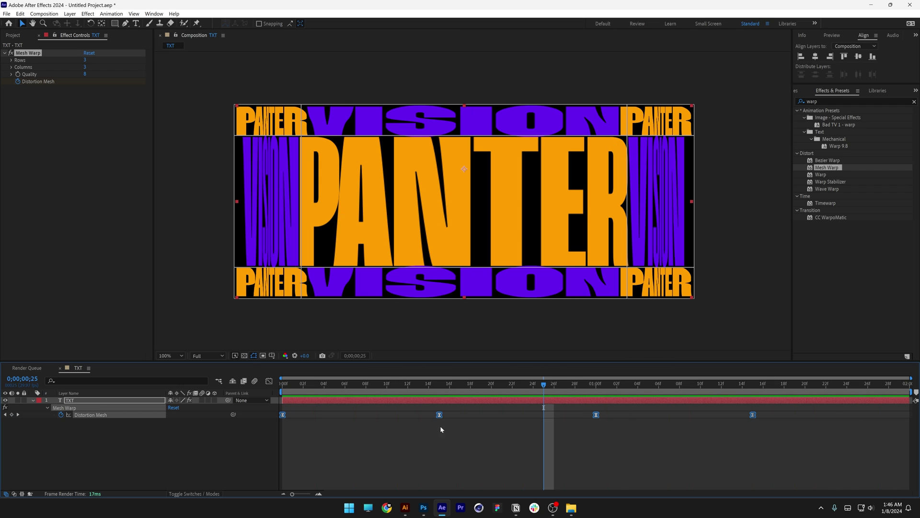
Lengthen the incoming speed handles of all Distortion Mesh keyframes to about half of each interval in the graph editor, and preview
click(269, 381)
drag(772, 464, 249, 456)
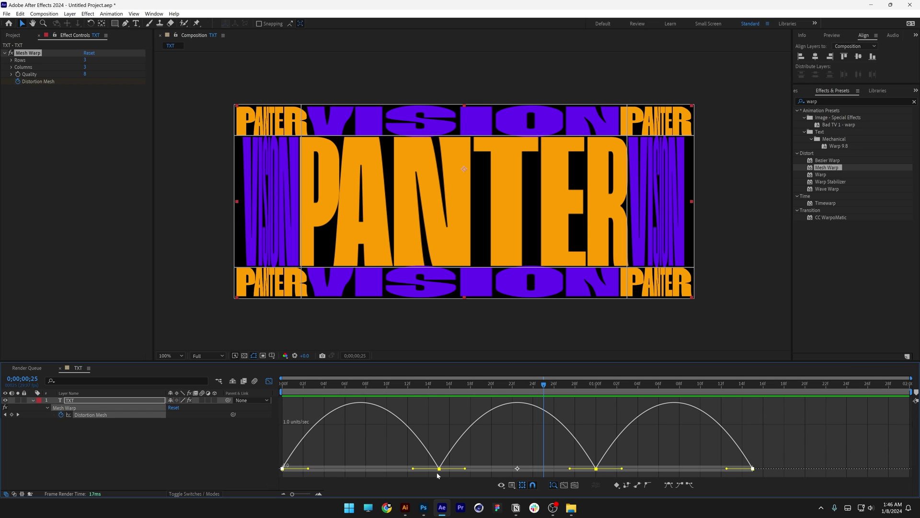
drag(414, 470, 361, 470)
key(space)
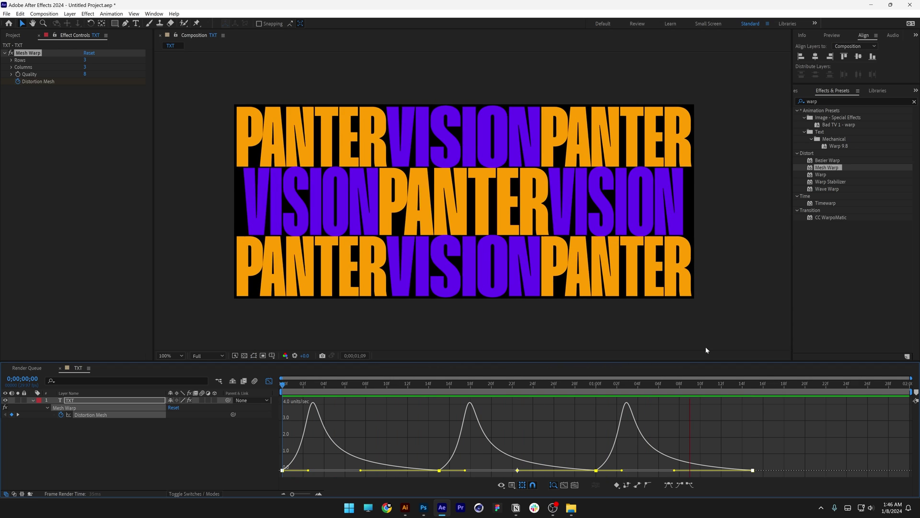
key(space)
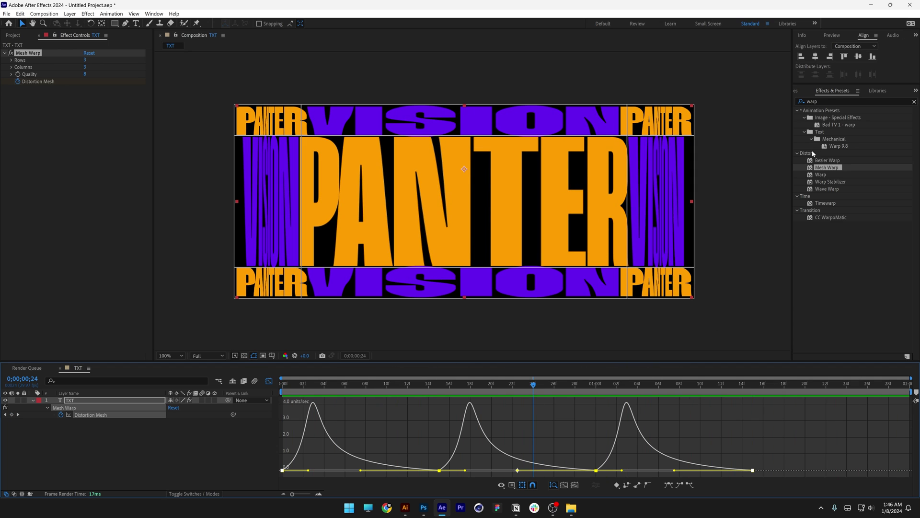
Search the effects for invert, apply Invert to the TXT layer, and close the graph editor
double_click(826, 103)
text(invert)
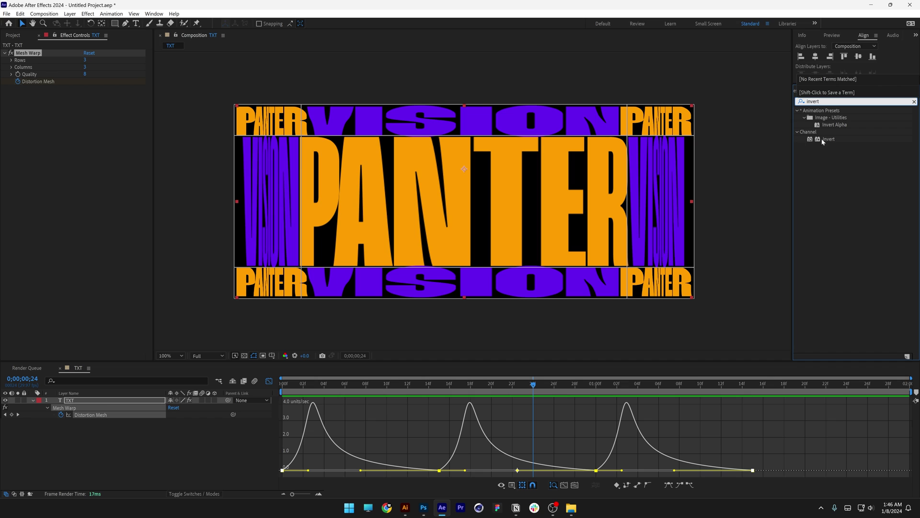
drag(823, 140, 477, 179)
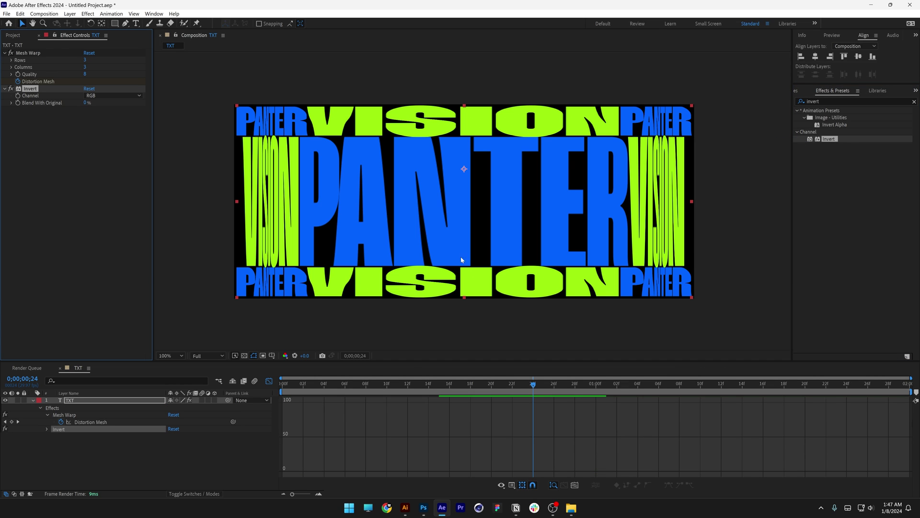
click(269, 381)
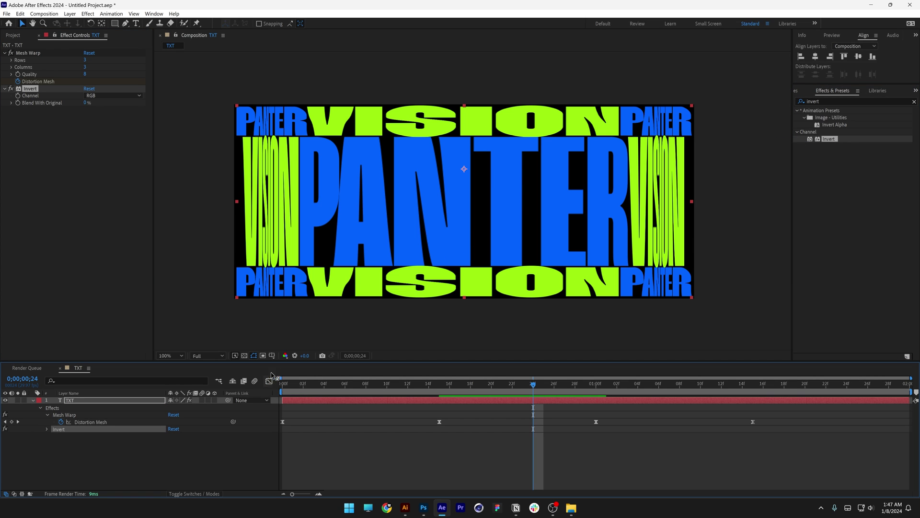
Try the Red, Green and Blue channels for the Invert effect and settle on Green
click(97, 97)
click(109, 115)
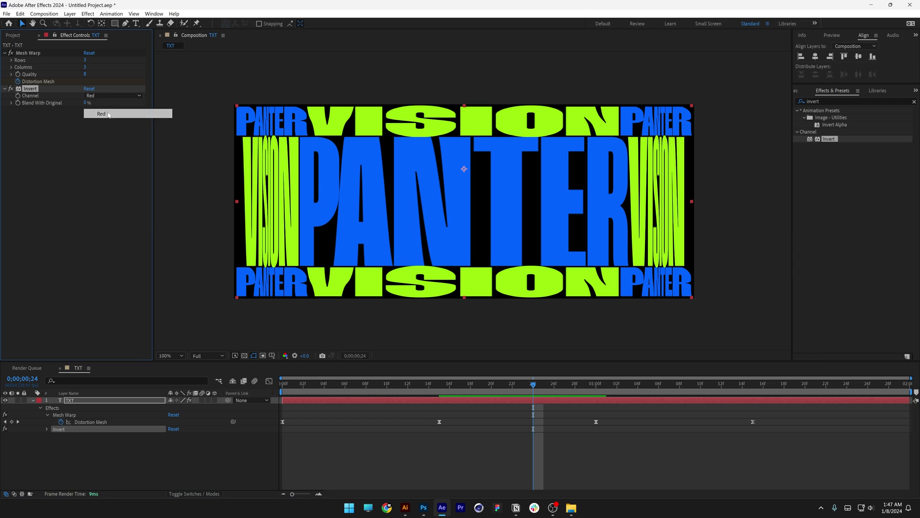
click(98, 96)
click(103, 123)
click(103, 98)
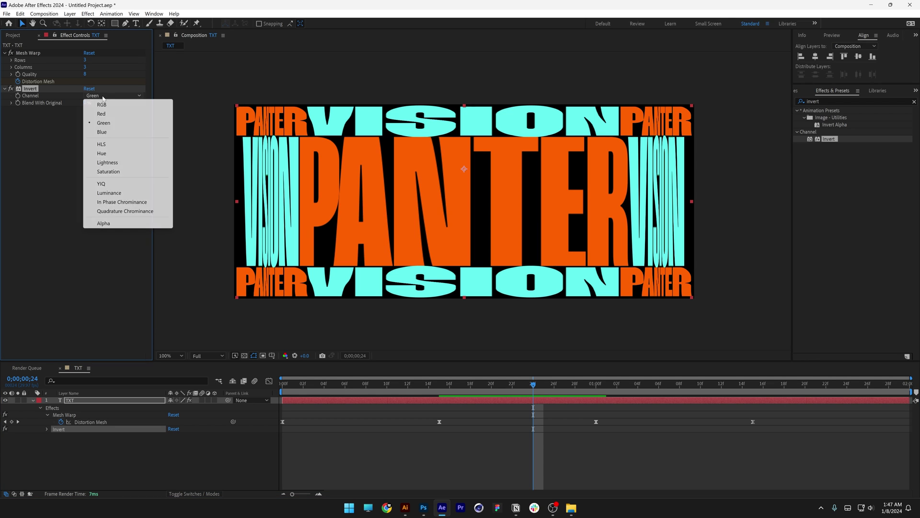
click(112, 132)
key(j)
click(110, 96)
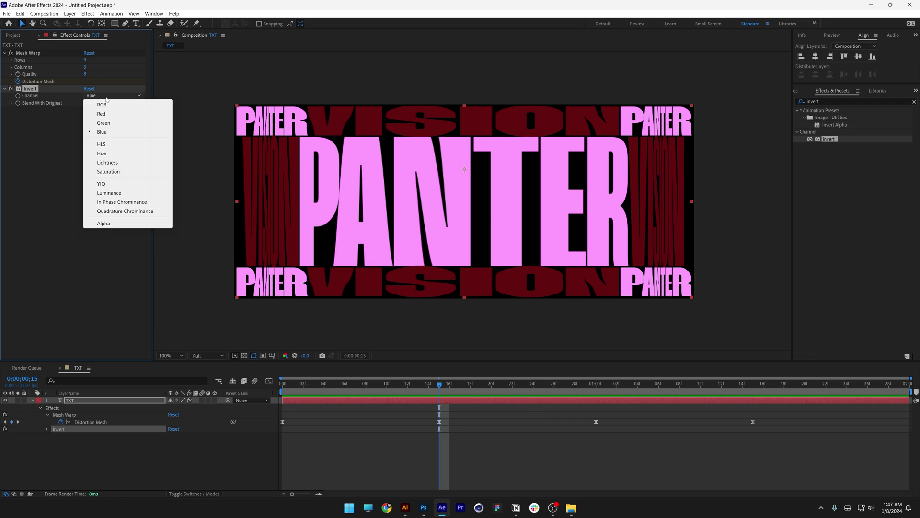
click(111, 123)
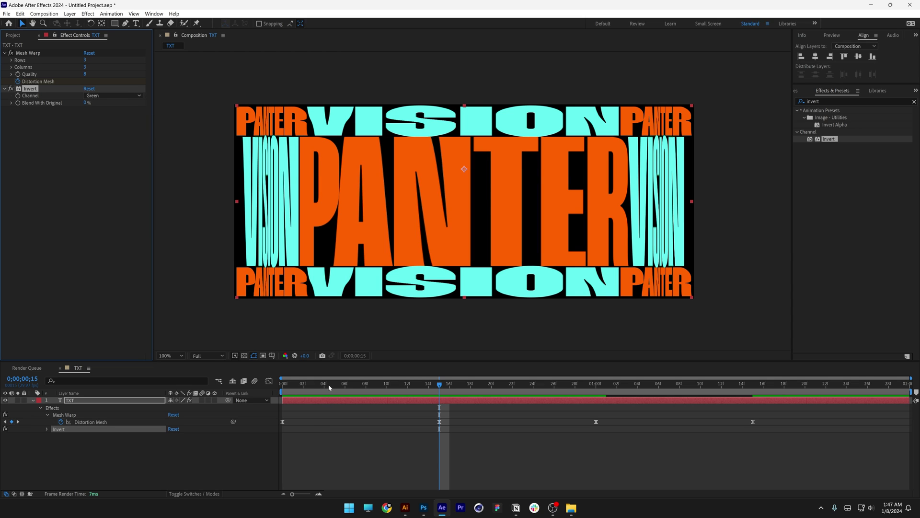
Enable keyframing for the Invert effect's Blend With Original at the first frame
drag(329, 387, 278, 383)
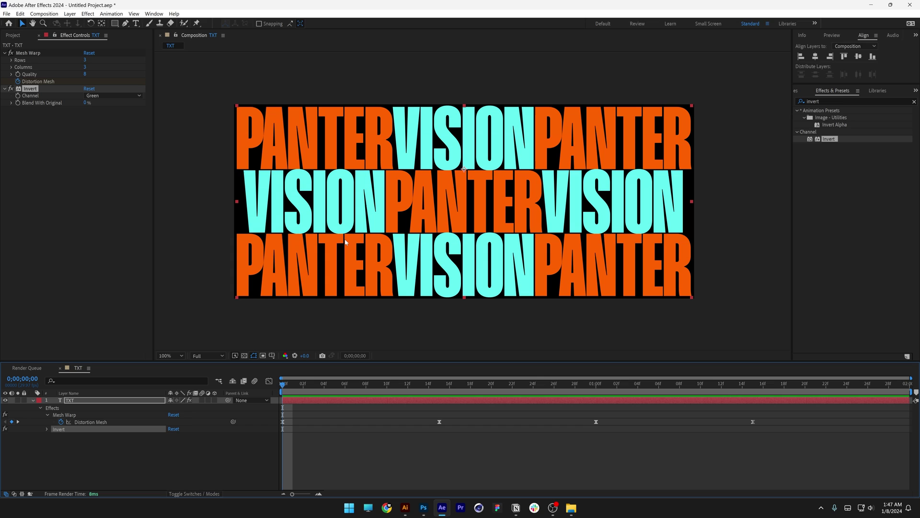
click(19, 103)
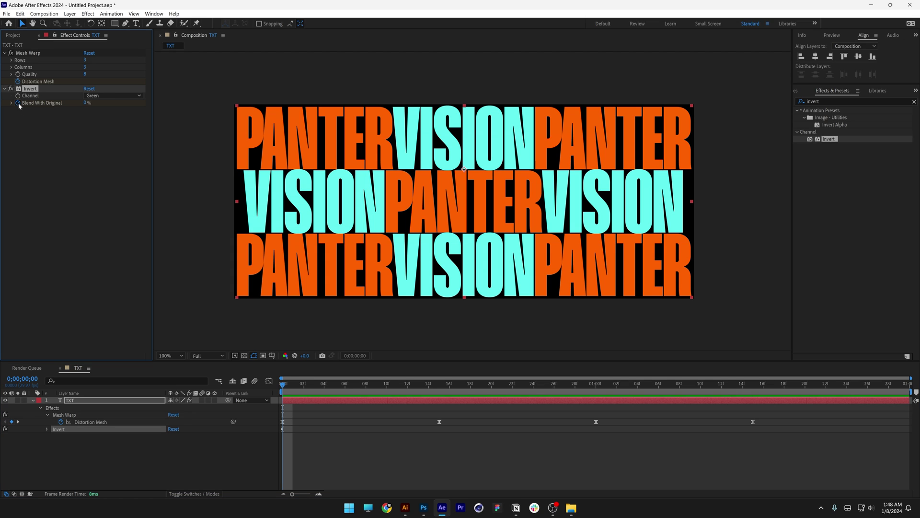
Set the Invert effect's Blend With Original to 100% at 0;00;00;15
drag(305, 388, 439, 387)
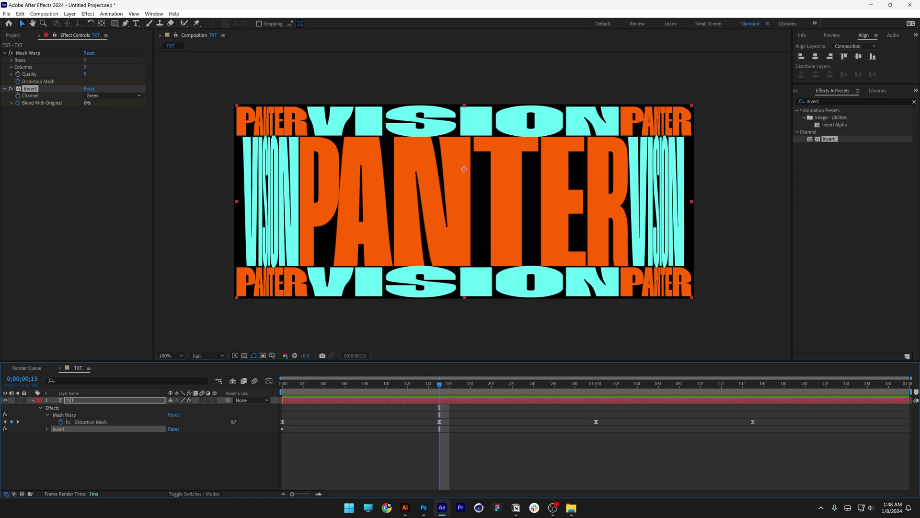
drag(85, 103, 214, 109)
key(space)
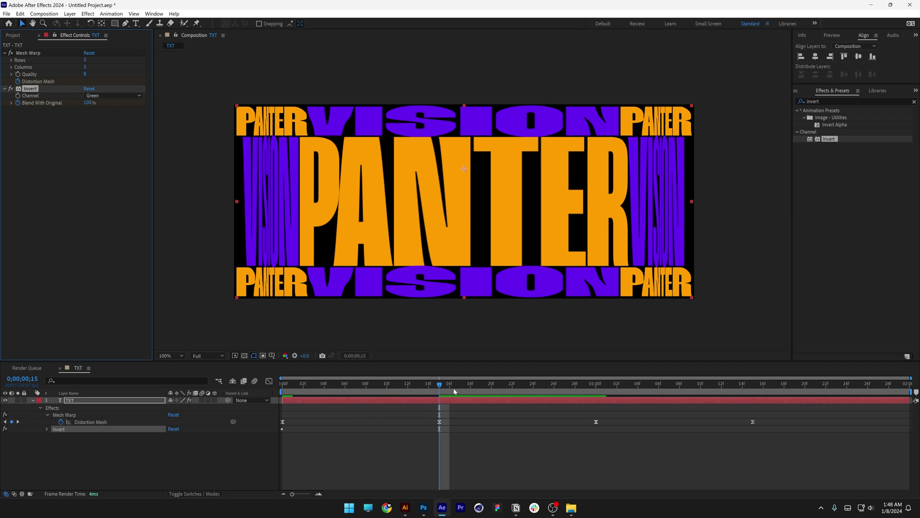
Show only the TXT layer's keyframed properties and add a Blend With Original keyframe holding 100% at 0;00;01;00
click(91, 401)
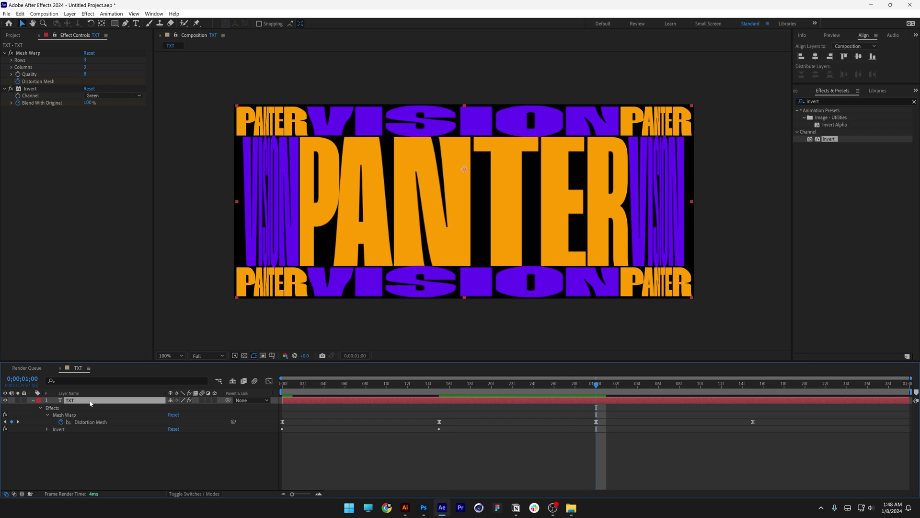
key(u)
key(u)
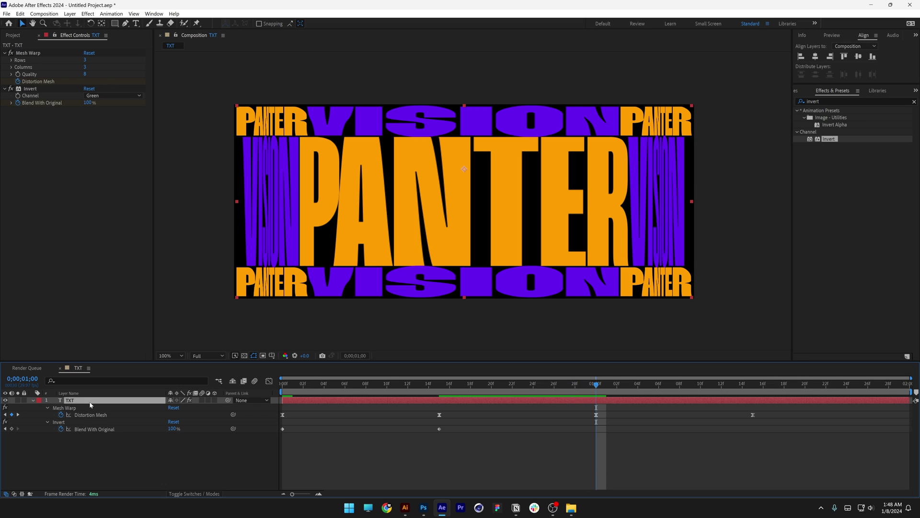
click(12, 429)
Copy the first Blend With Original keyframe to 0;00;01;15 and preview the color change
drag(600, 385, 752, 385)
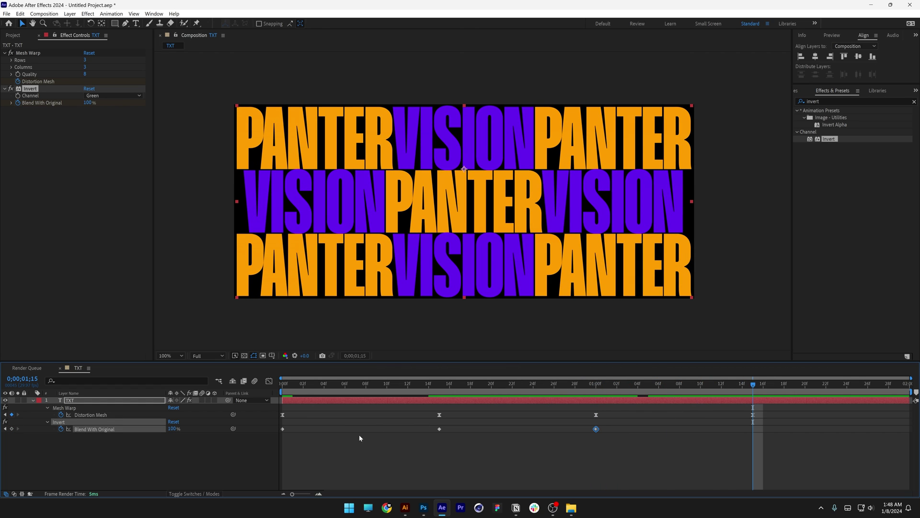
click(283, 429)
key(ctrl+c)
key(ctrl+v)
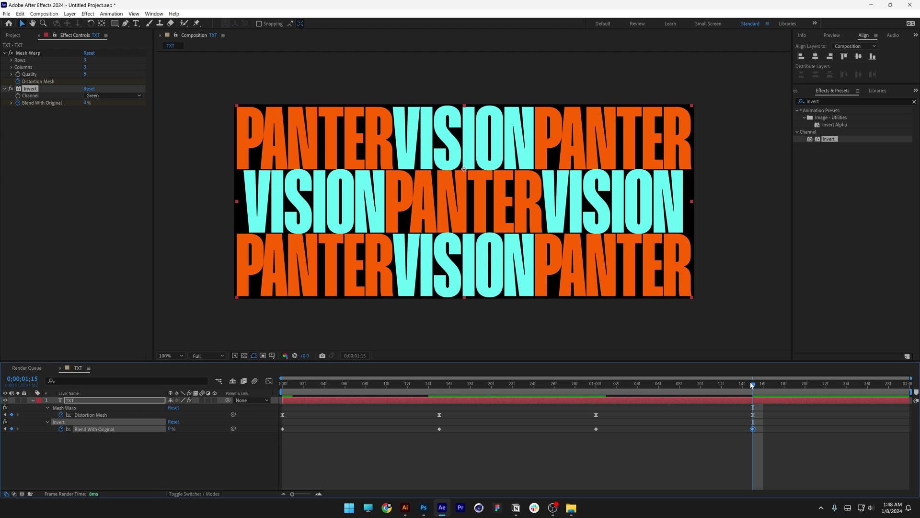
key(space)
click(796, 467)
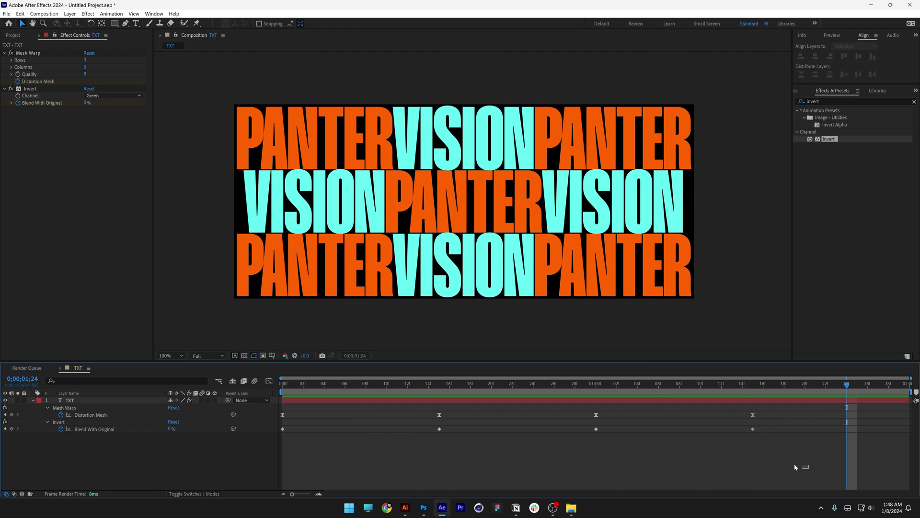
Apply Easy Ease to all four Blend With Original keyframes
drag(809, 469, 226, 423)
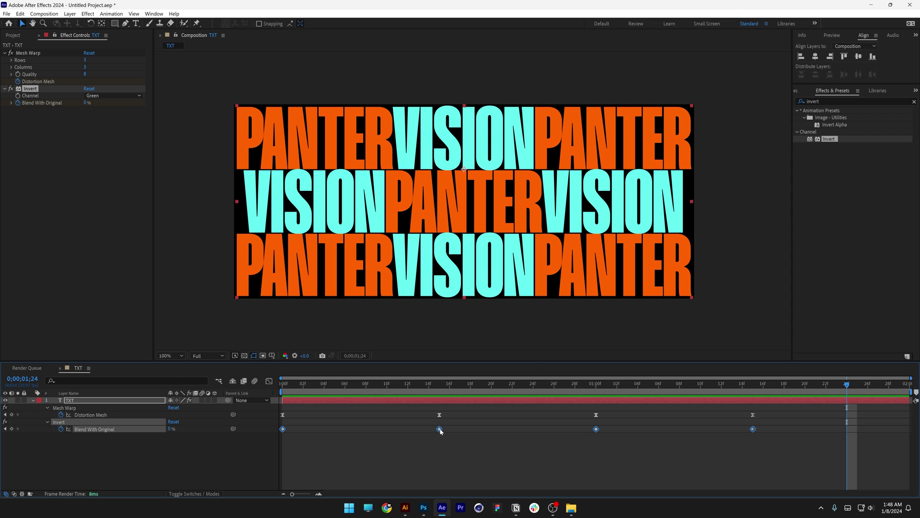
right_click(441, 431)
mouse_move(508, 419)
click(567, 452)
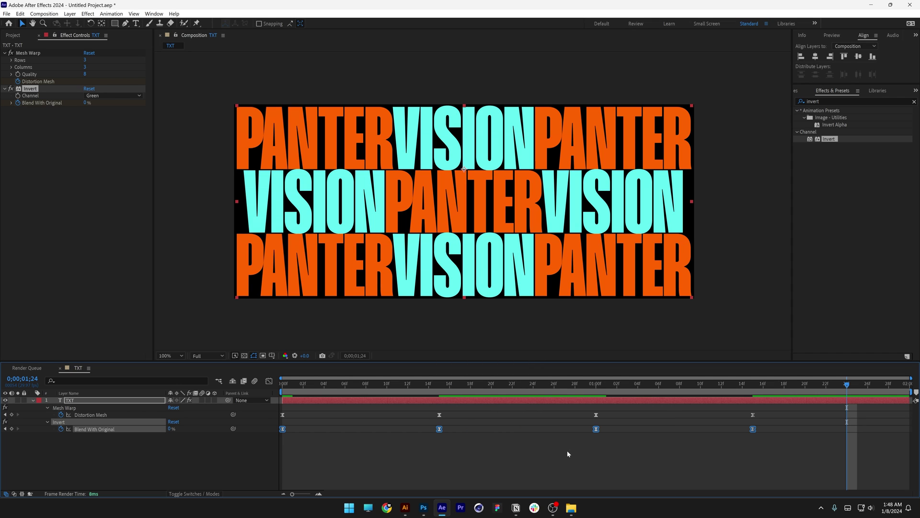
Lengthen the incoming speed handles of all Blend With Original keyframes in the graph editor, close it, and preview from the start
click(269, 381)
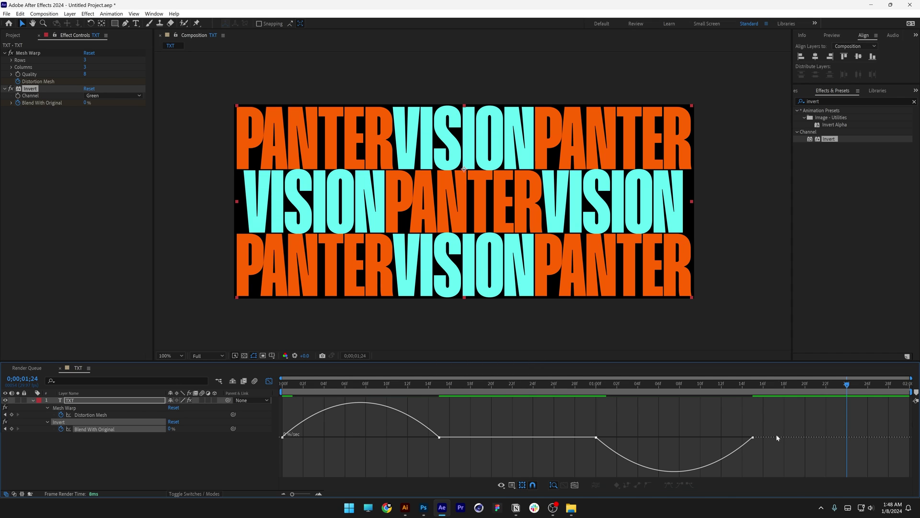
drag(782, 430, 271, 442)
drag(413, 437, 338, 439)
key(shift+F3)
key(Home)
key(space)
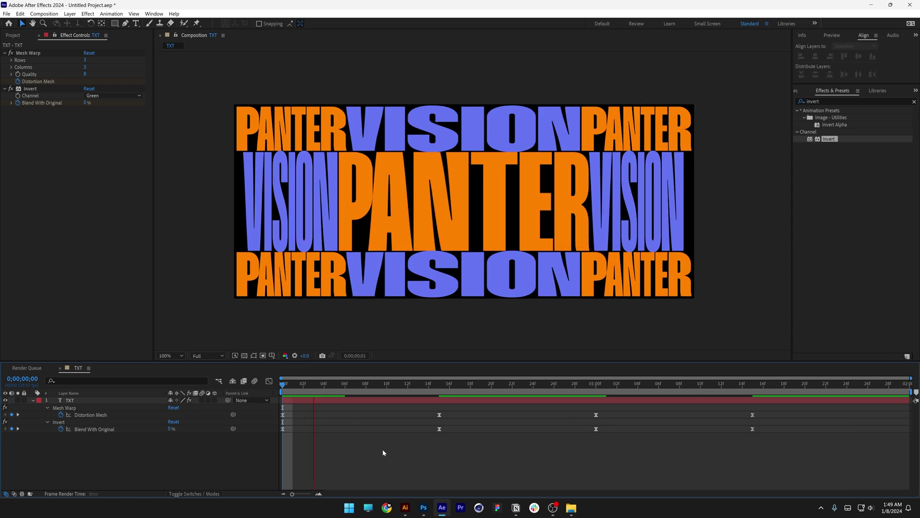